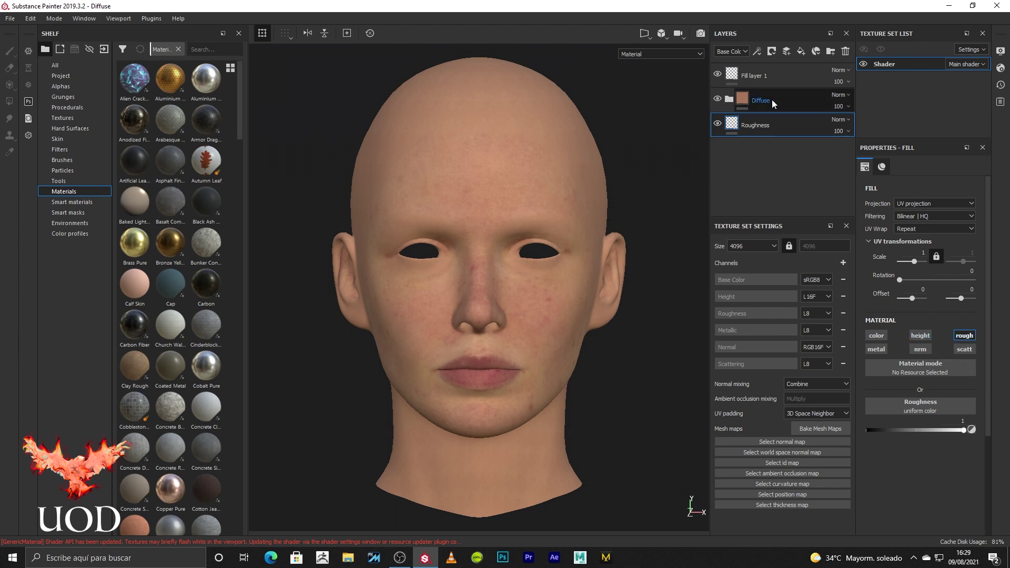
Step: Set Fill layer 1's uniform scattering value to 0.2
left_click(765, 81)
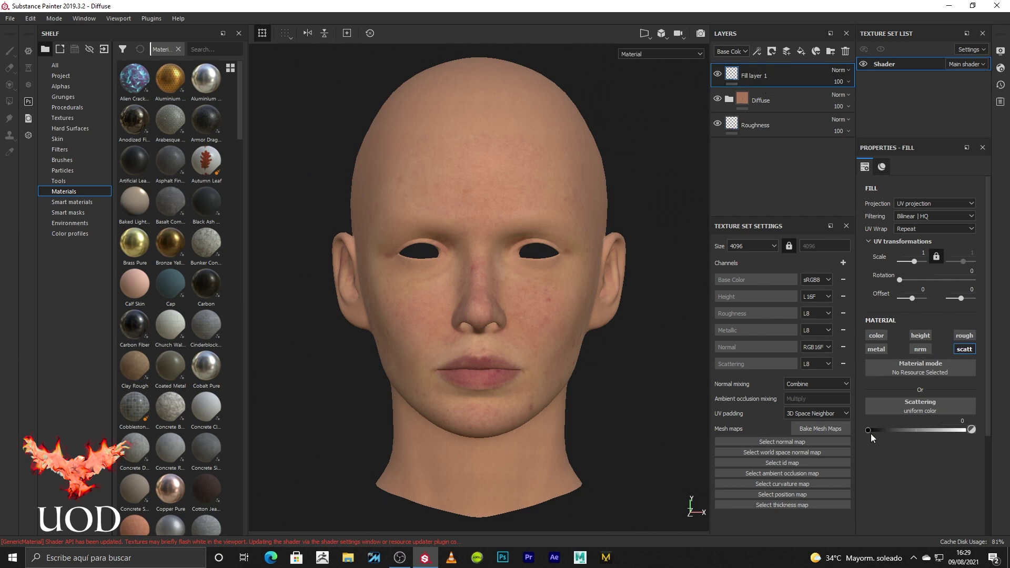
mouse_move(870, 433)
left_mouse_down()
mouse_move(960, 424)
mouse_move(865, 424)
mouse_move(943, 422)
mouse_move(885, 423)
mouse_move(935, 432)
left_mouse_up()
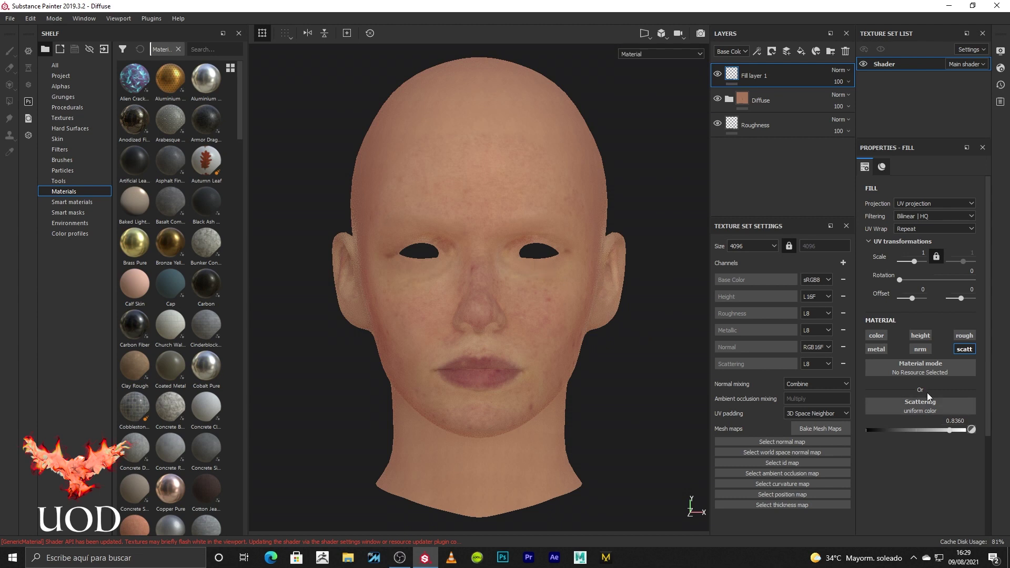
left_click_drag(881, 431, 847, 428)
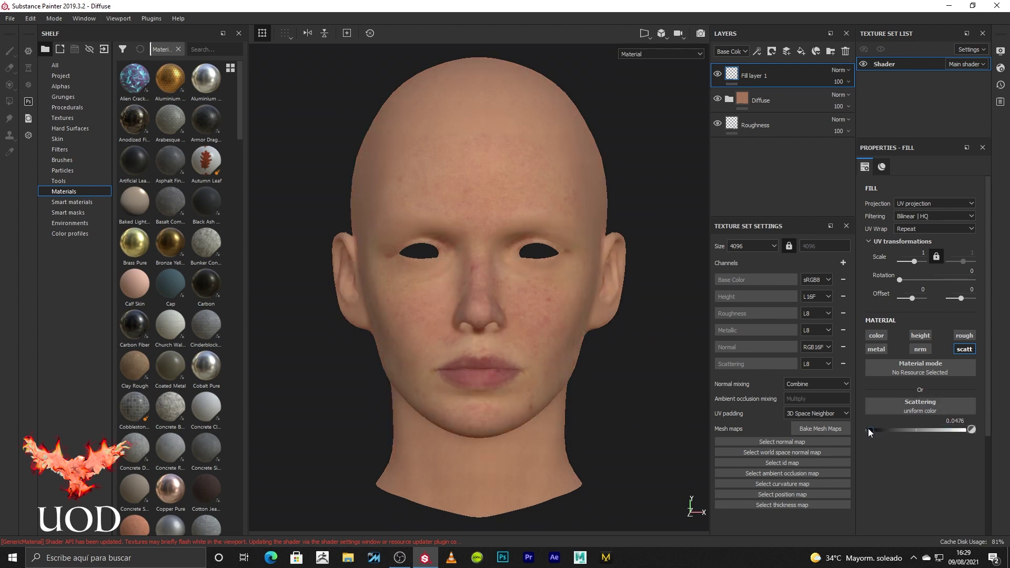
mouse_move(869, 430)
left_mouse_down()
mouse_move(880, 431)
mouse_move(871, 431)
left_mouse_up()
left_click(966, 420)
type("2")
key("Return")
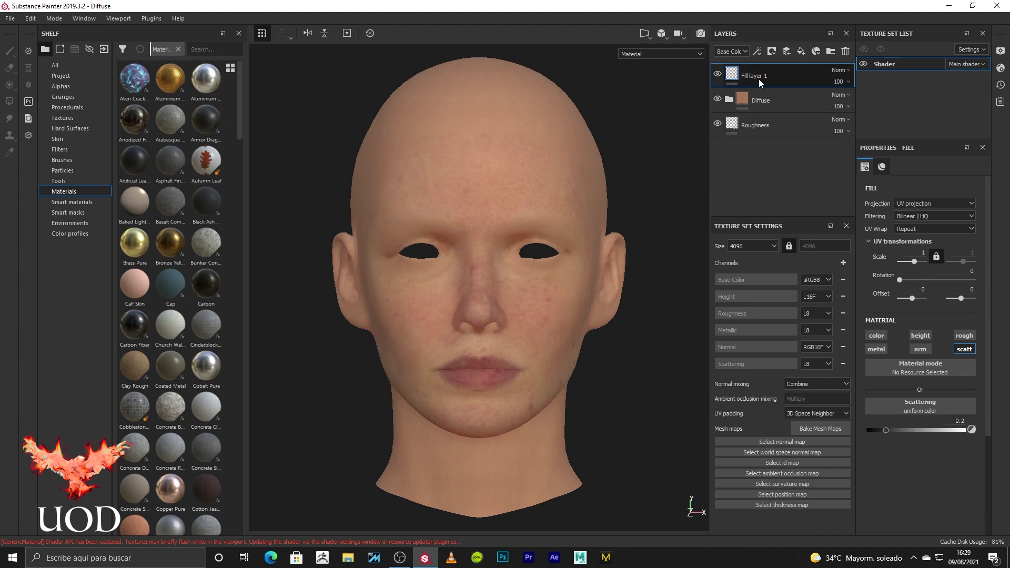
Step: Rename the fill layer to Base_Scatter
double_click(758, 79)
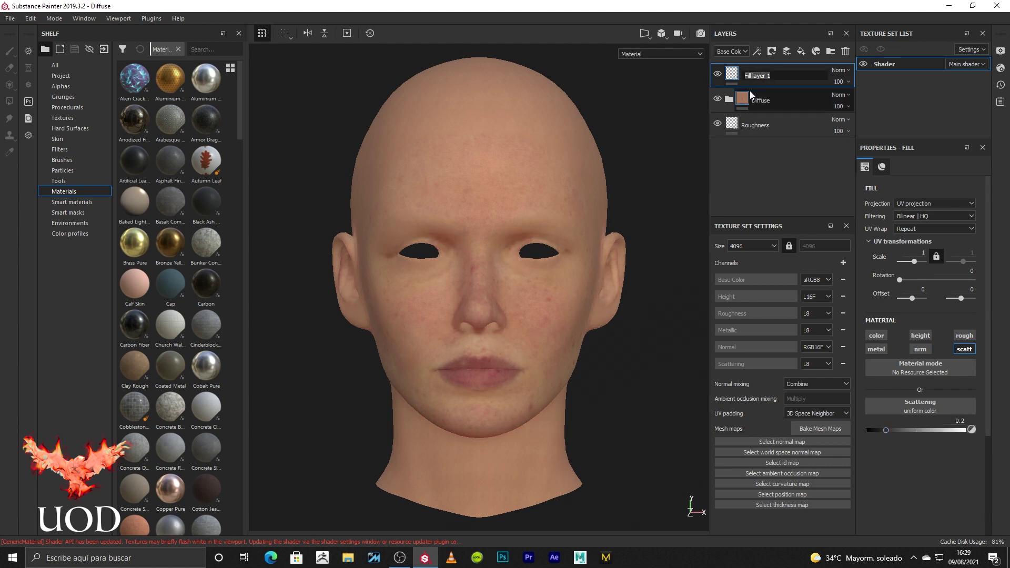
type("Base_Scateter")
key("Return")
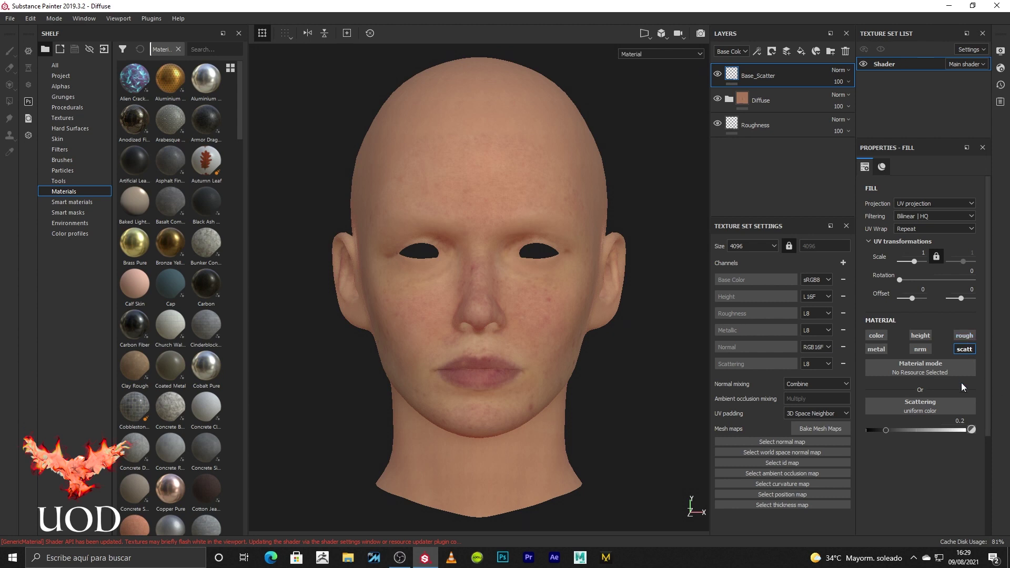
left_click(1001, 69)
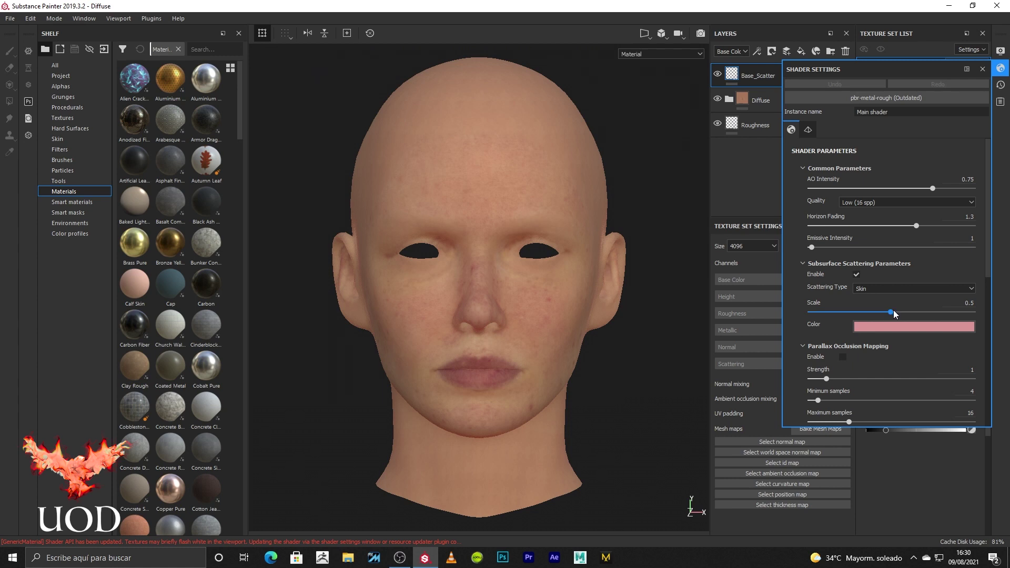
left_click_drag(891, 311, 838, 312)
double_click(967, 303)
type("0.")
key("Return")
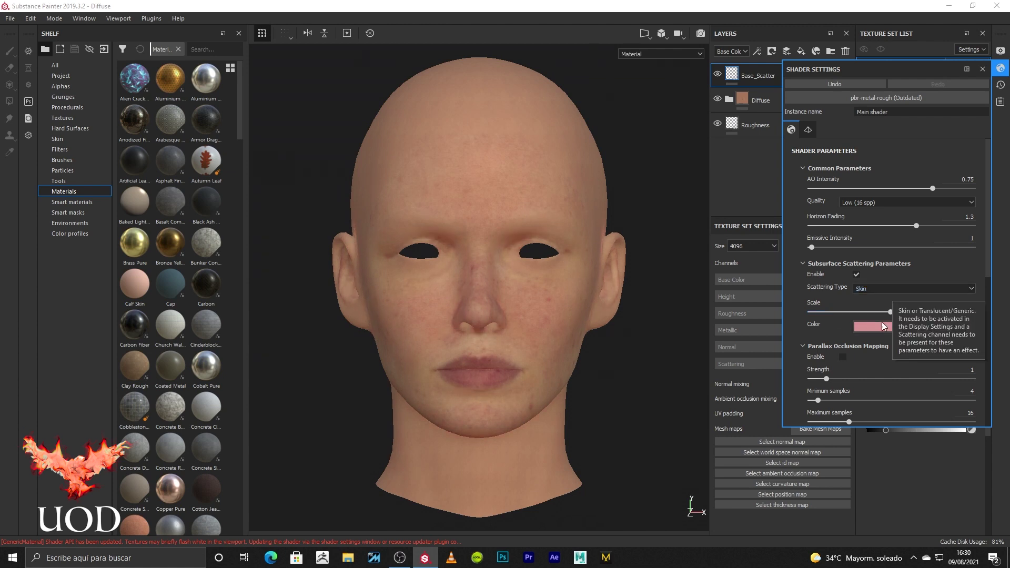
left_click(866, 289)
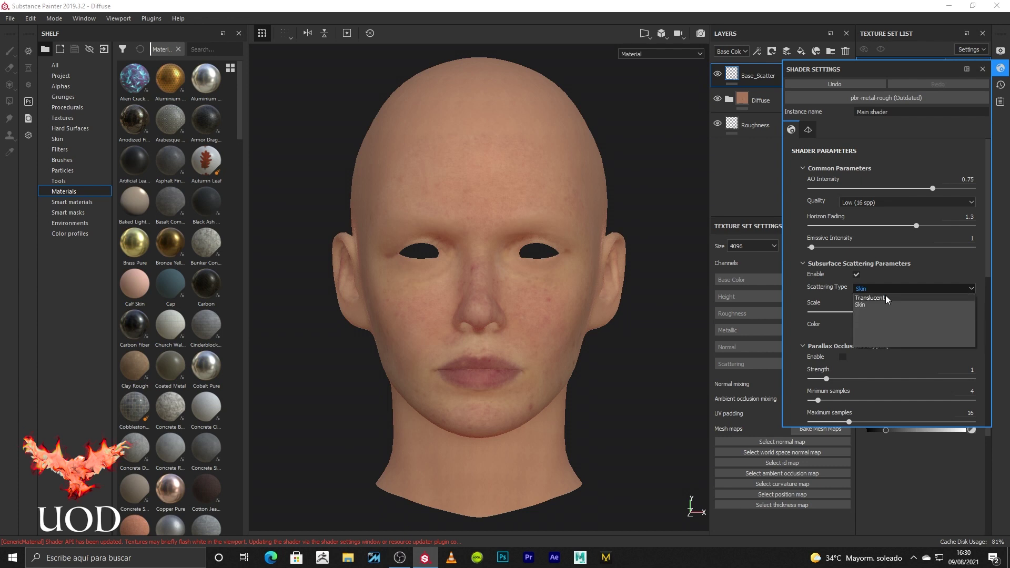
left_click(862, 305)
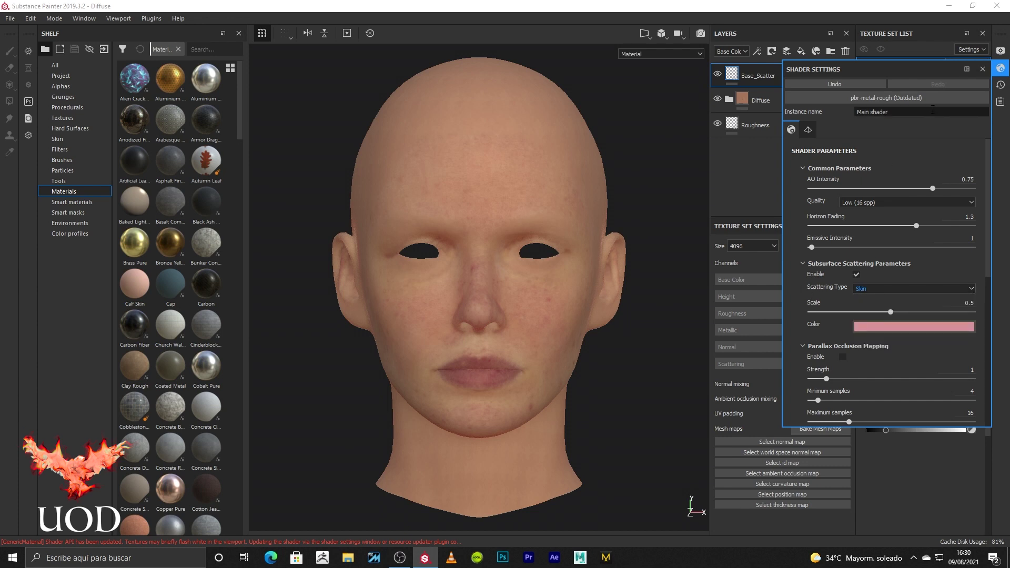
left_click(980, 69)
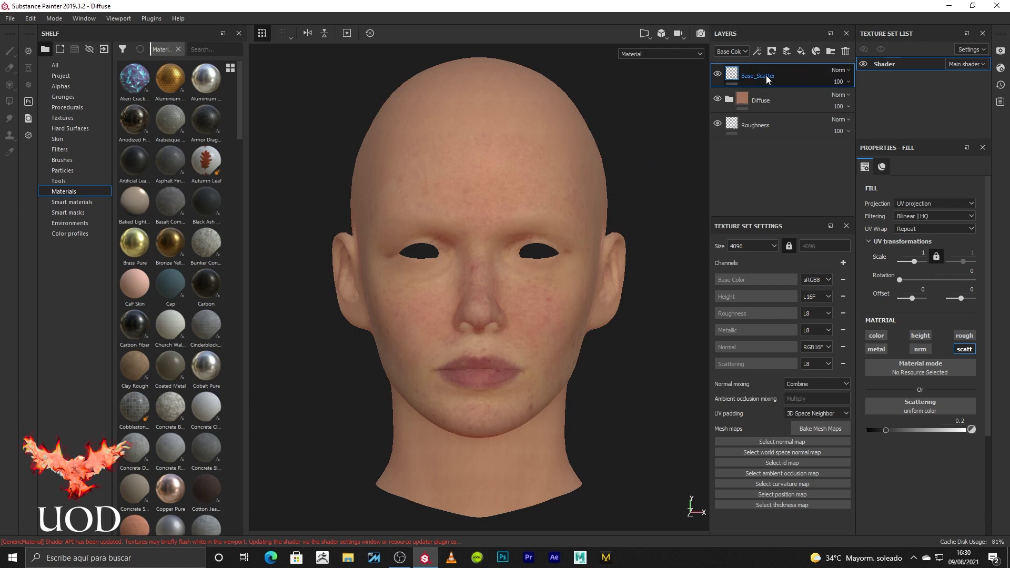
Step: Add a fill layer named Scattering_MAP that drives only the scattering channel
left_click(803, 55)
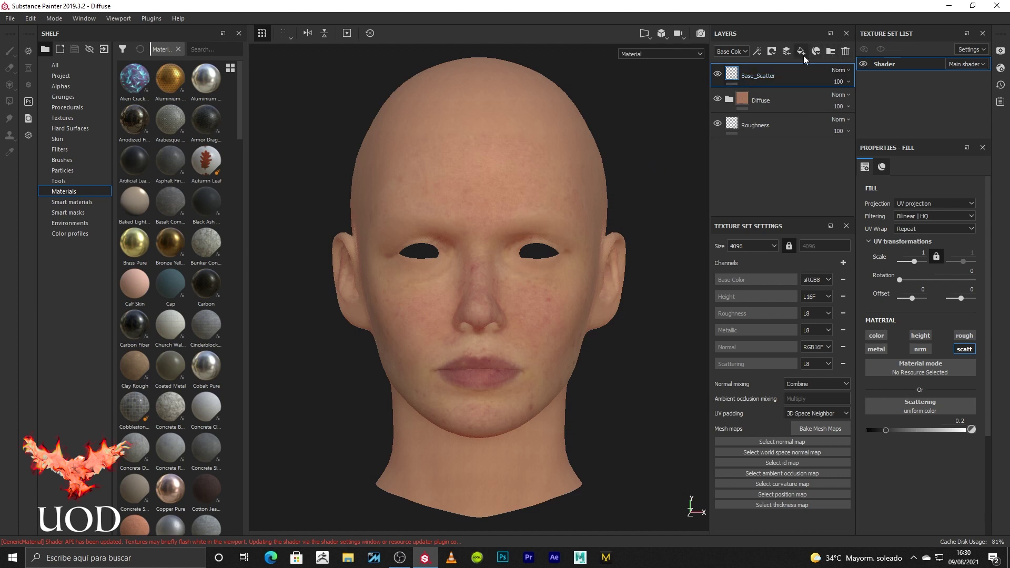
type("Scater")
key("BackSpace")
type("tering_M")
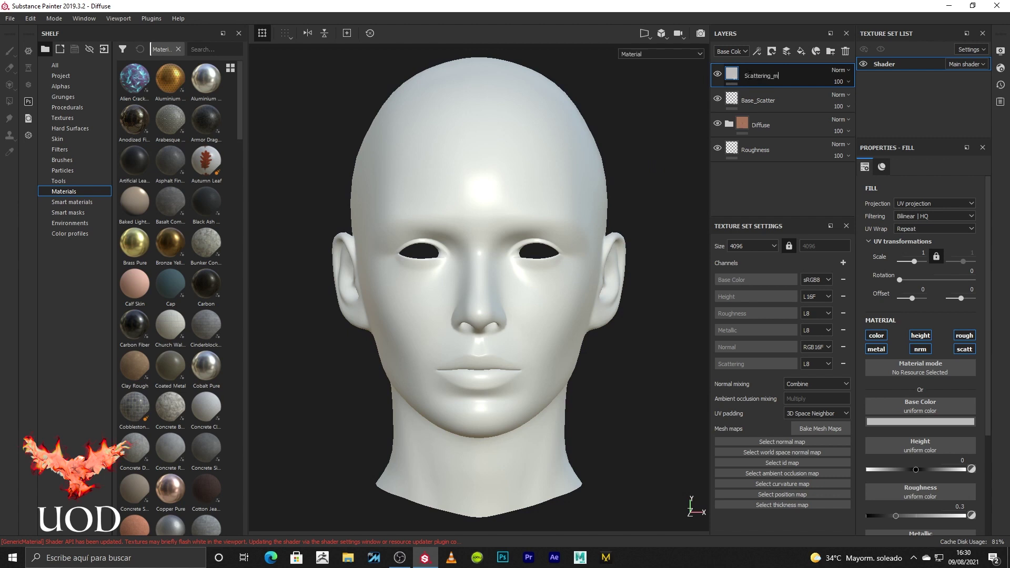
type("AP")
key("Return")
left_click(966, 348)
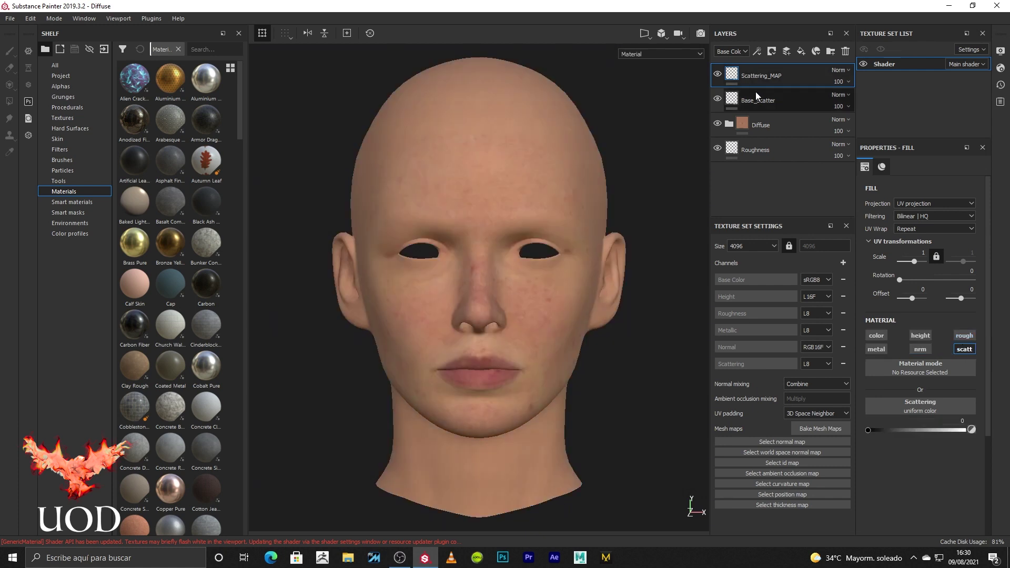
left_click(579, 399)
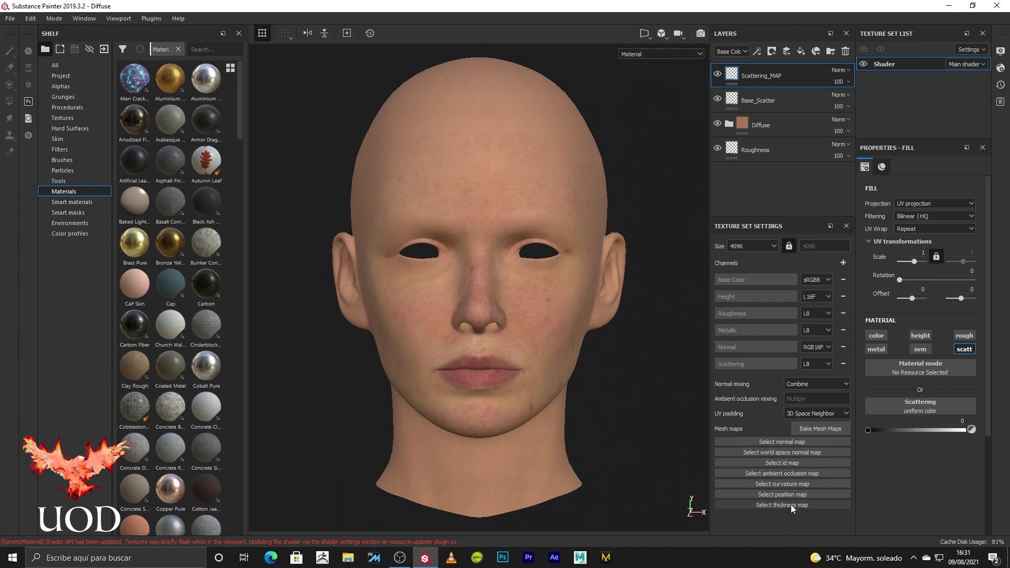
Step: Bake the head's mesh maps at 4096 output size and dismiss the results window
left_click(825, 428)
left_click(519, 133)
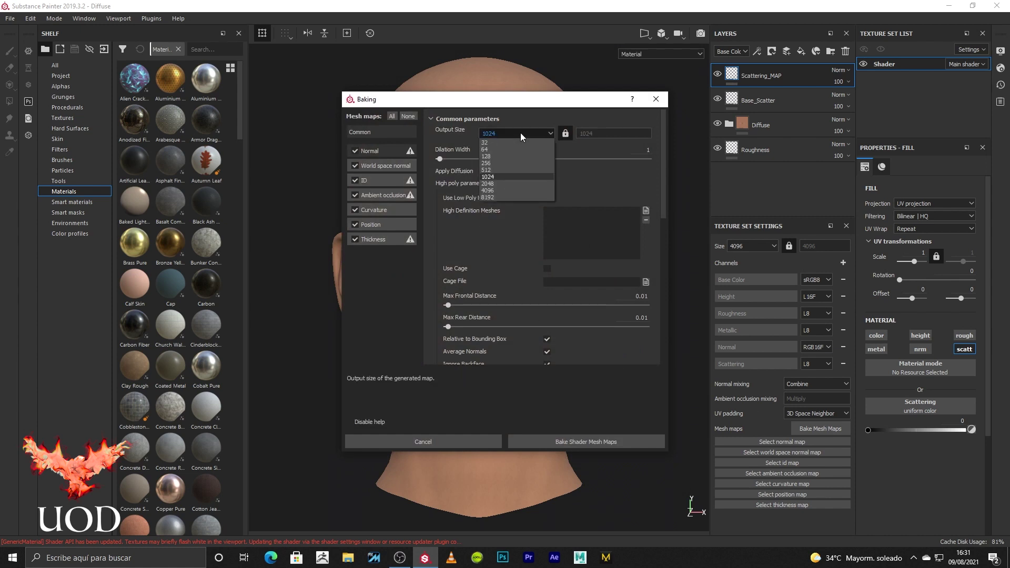
left_click(497, 190)
left_click(599, 440)
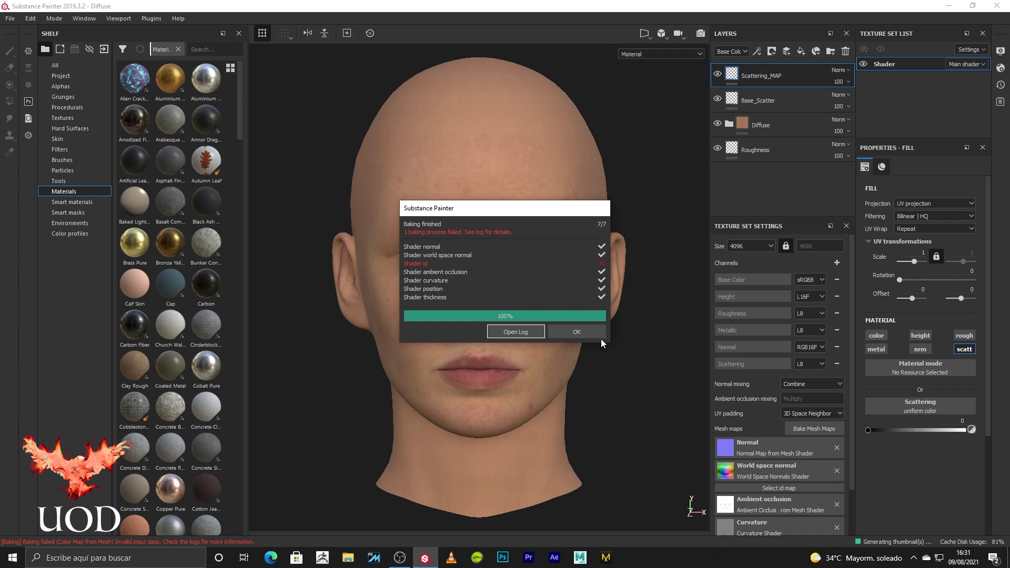
left_click(594, 336)
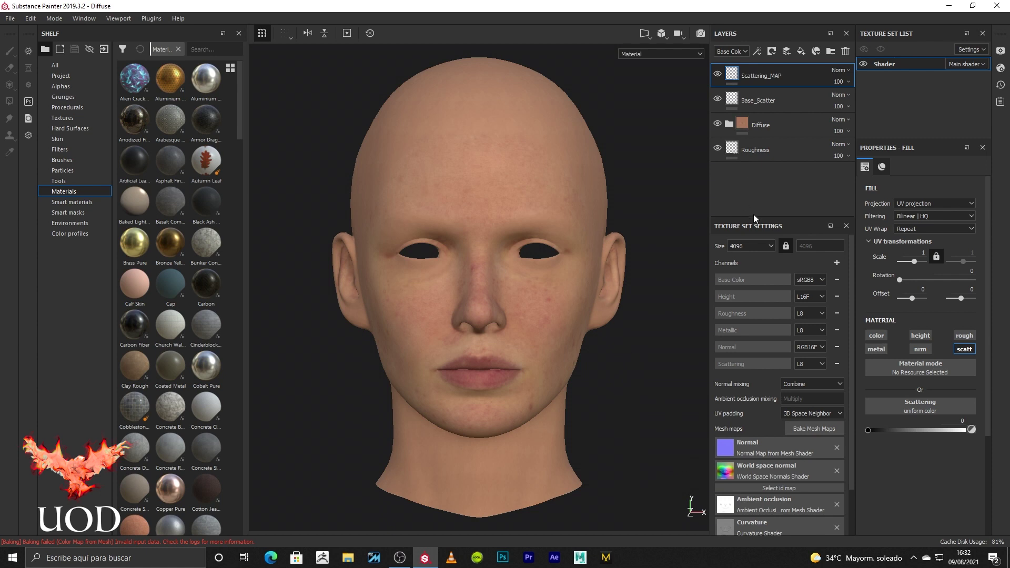
Step: Add a mask containing a fill effect to the Scattering_MAP layer
right_click(755, 76)
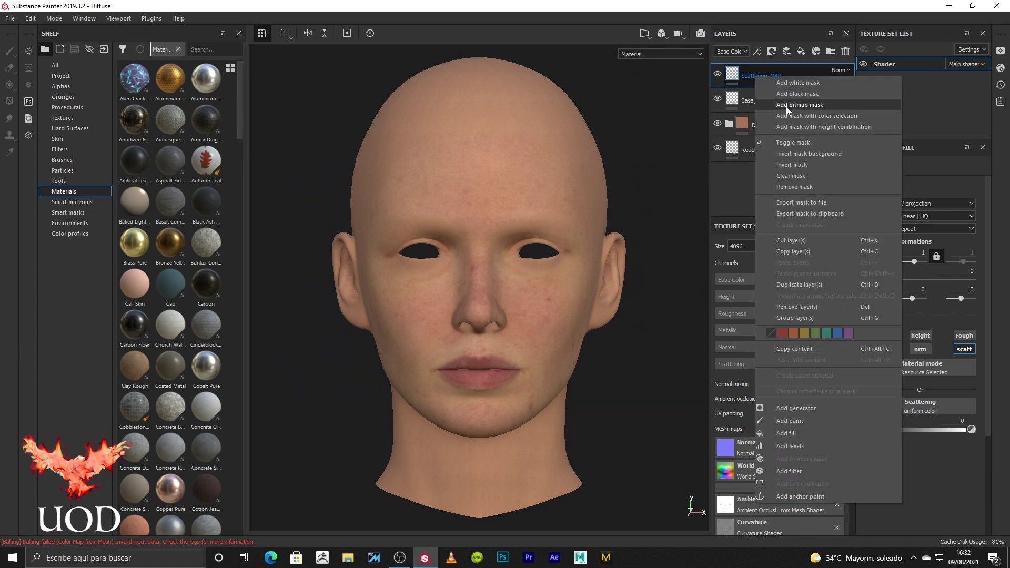
left_click(786, 106)
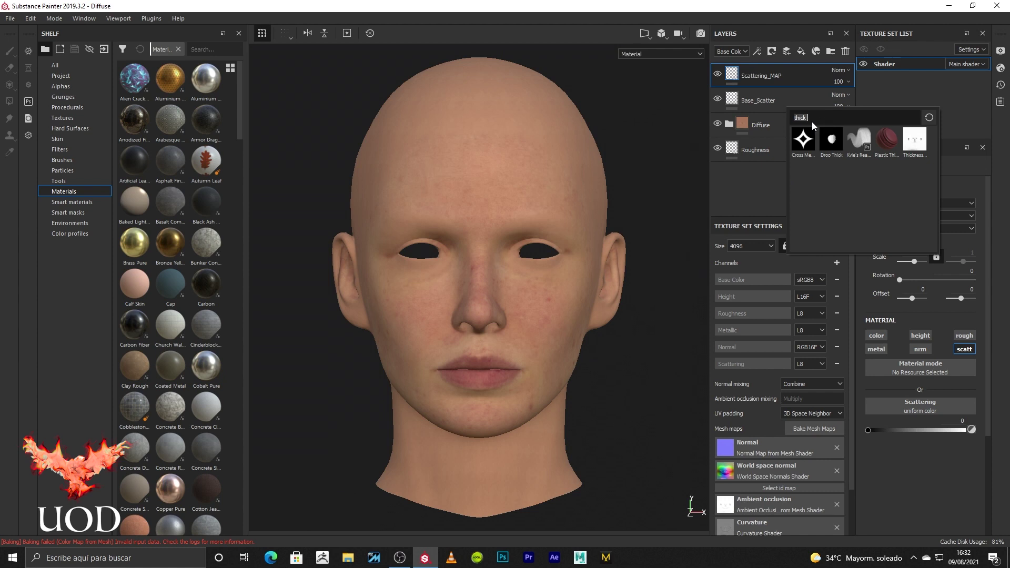
key("BackSpace")
key("BackSpace")
key("BackSpace")
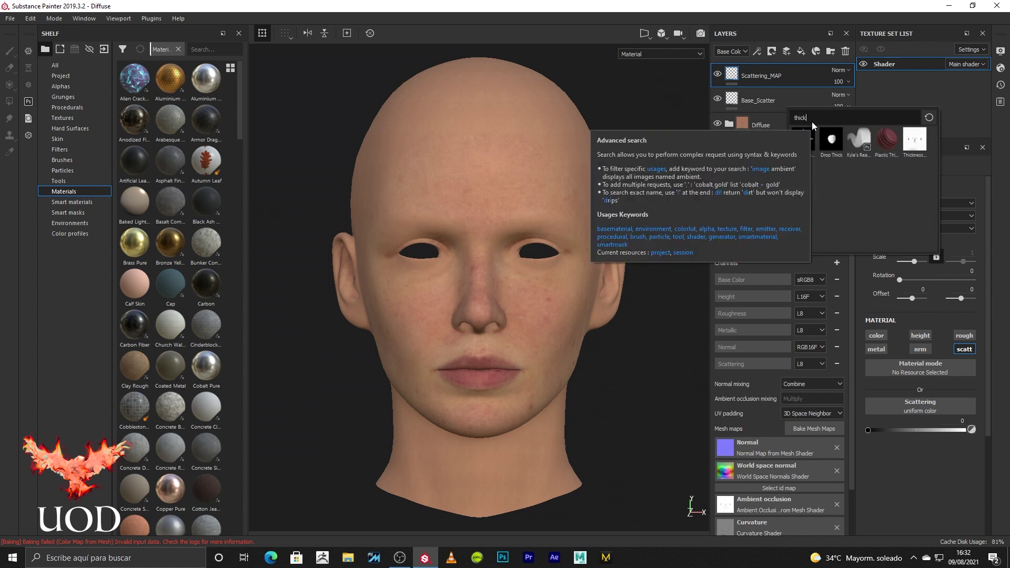
left_click(914, 143)
key("1")
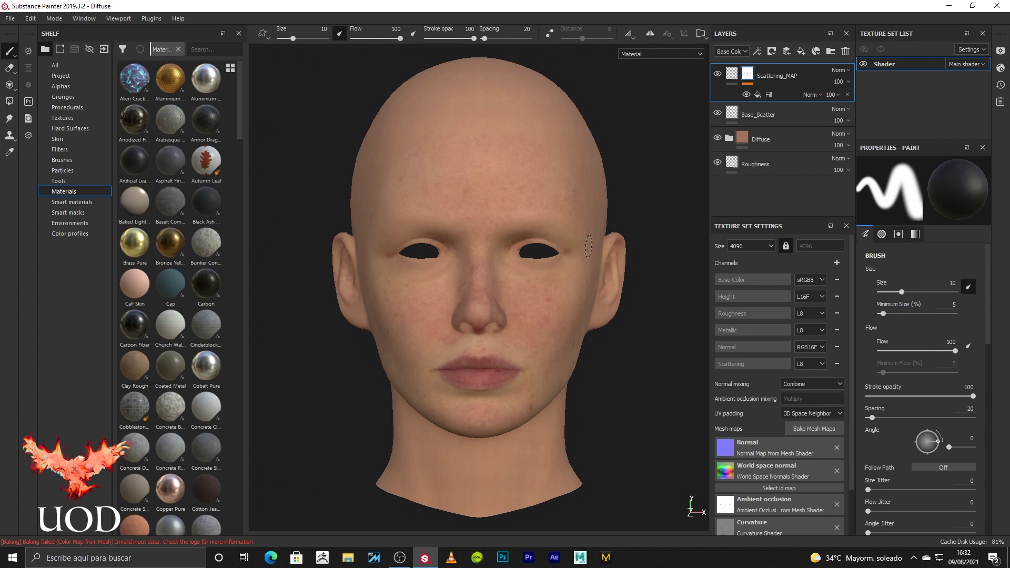
Step: Show only the Scattering channel in the viewport and hide Scattering_MAP
key("c")
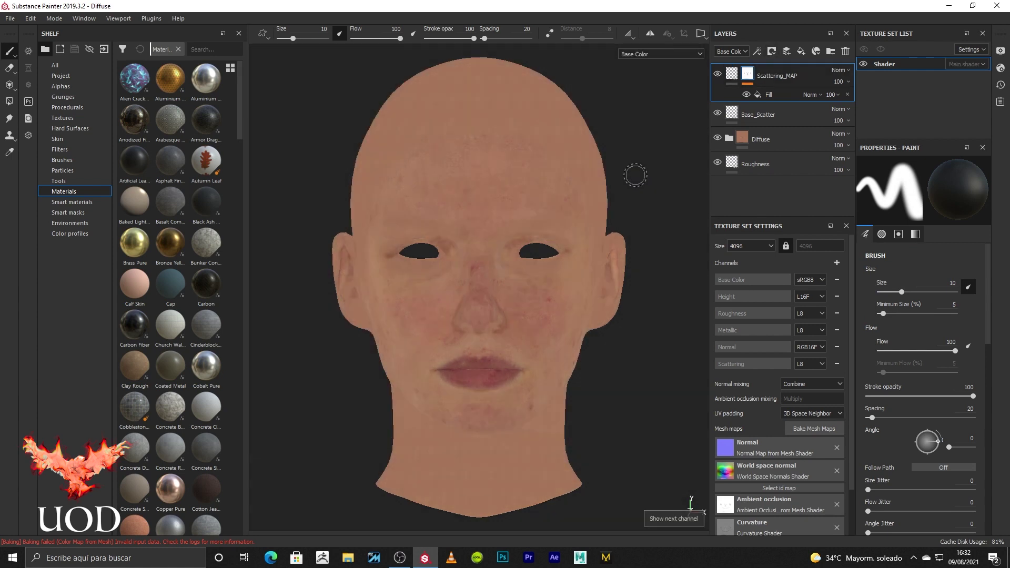
left_click(679, 52)
left_click(658, 118)
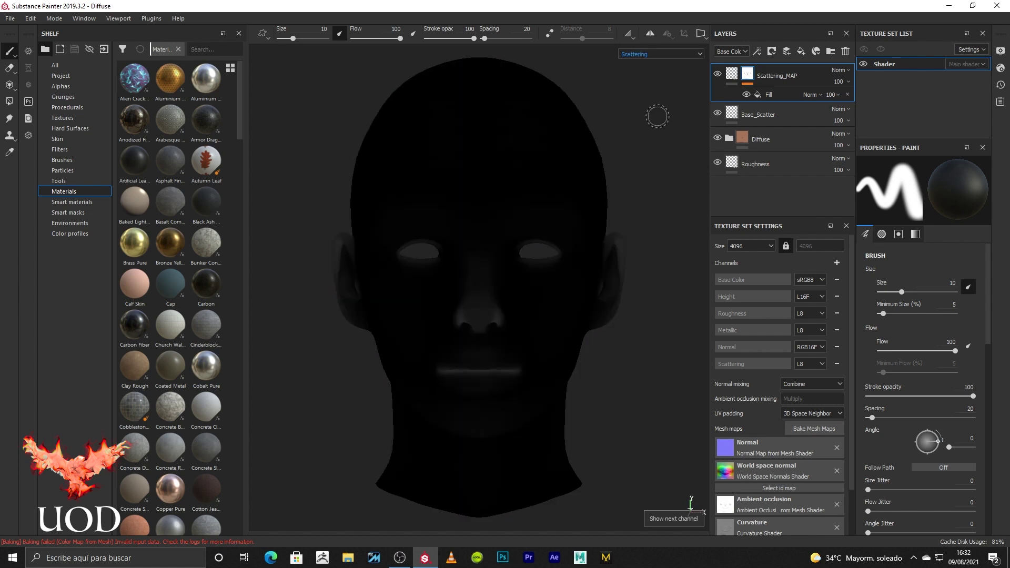
scroll(450, 262, "up", 4)
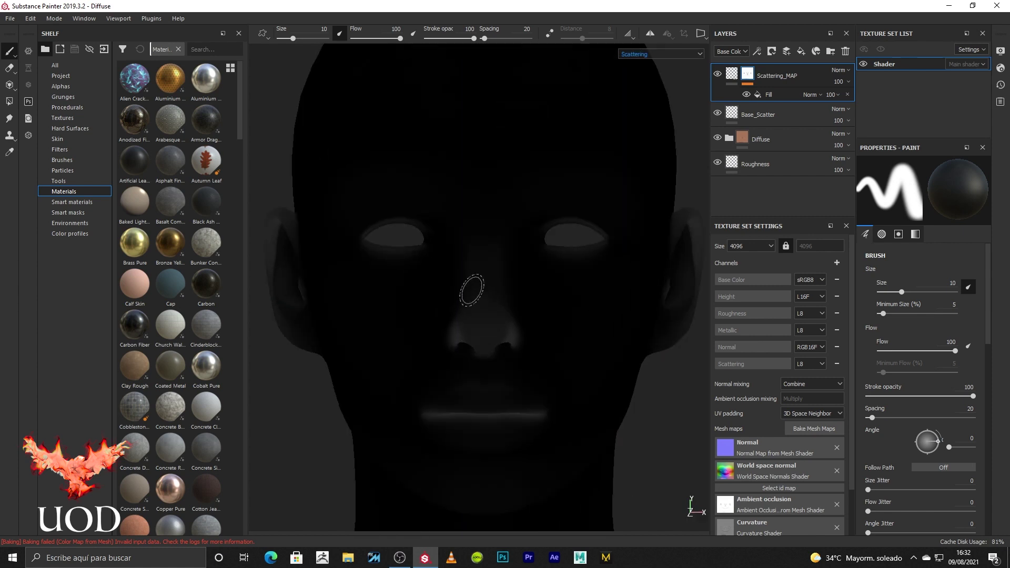
scroll(471, 289, "up", 1)
mouse_move(471, 289)
left_mouse_down("alt")
mouse_move(523, 316)
mouse_move(605, 210)
left_mouse_up("alt")
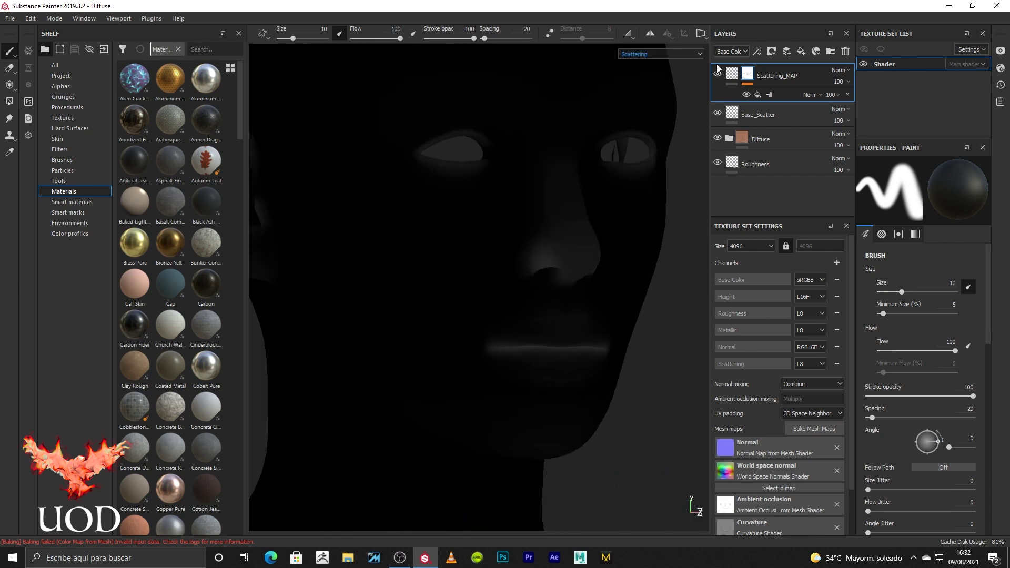
left_click(717, 74)
Step: Toggle Base_Scatter to compare, preview its scattering, and show Scattering_MAP again
left_click(717, 113)
left_click(755, 114)
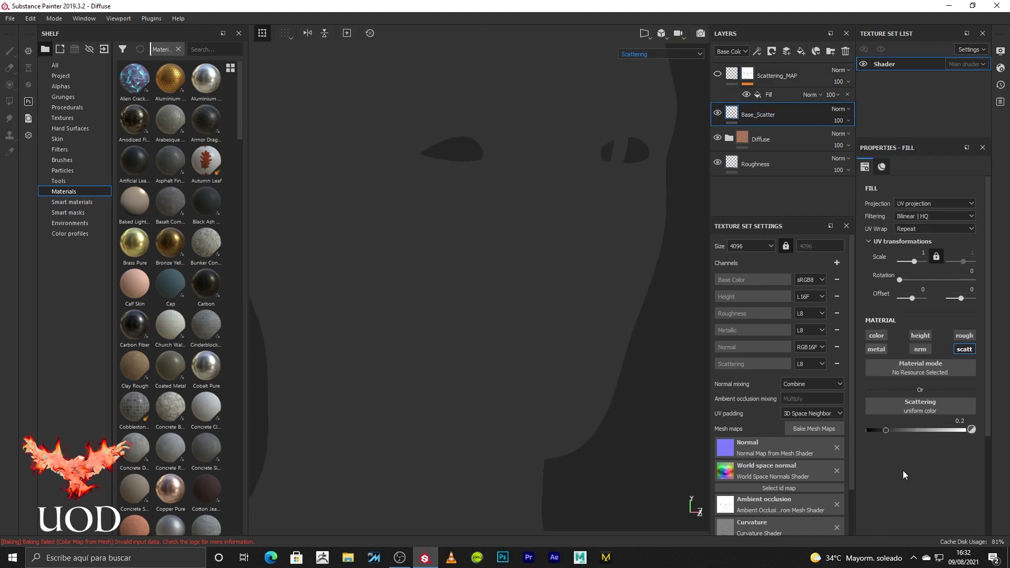
left_click_drag(887, 432, 911, 430)
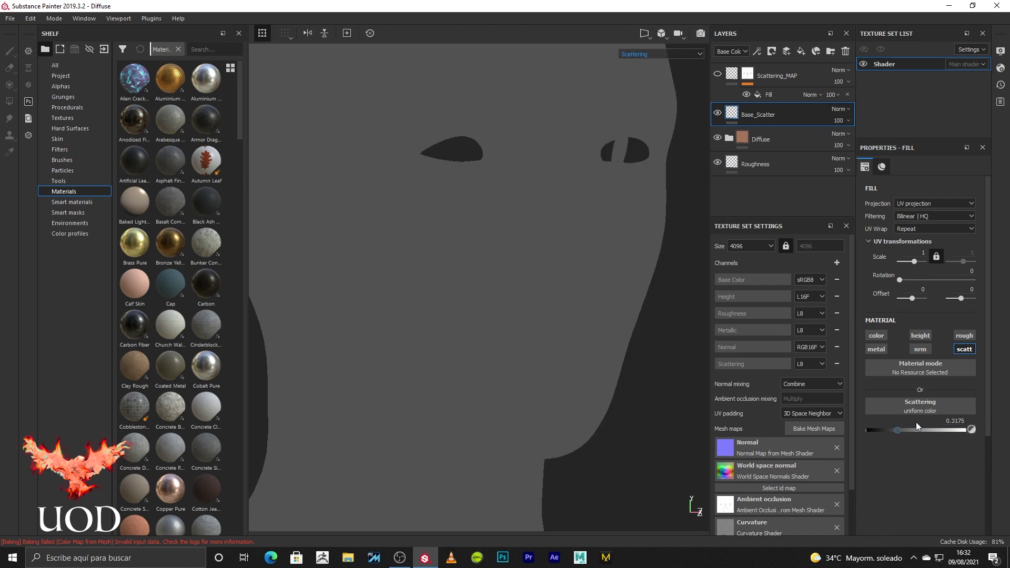
key("ctrl+z")
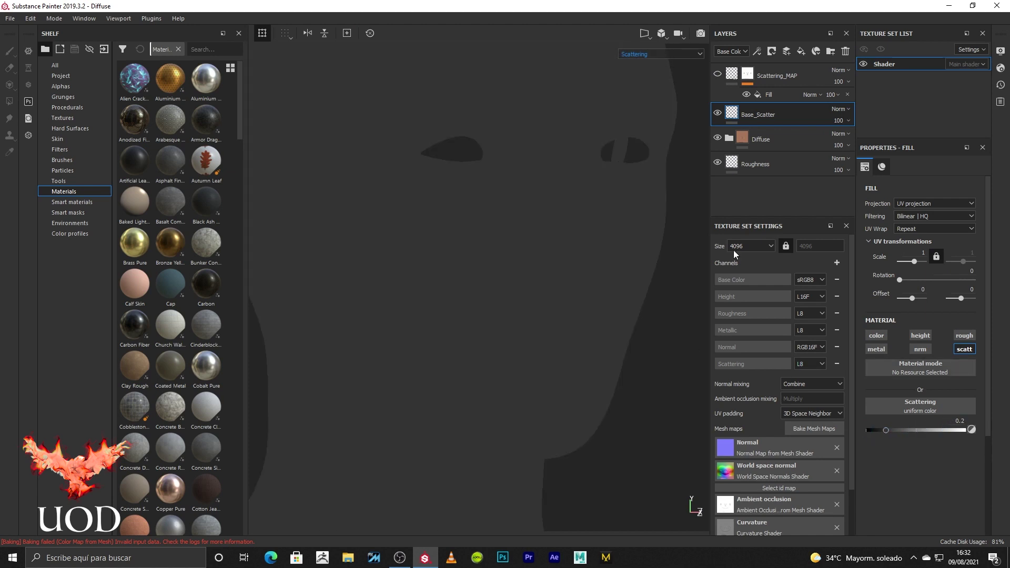
left_click(716, 74)
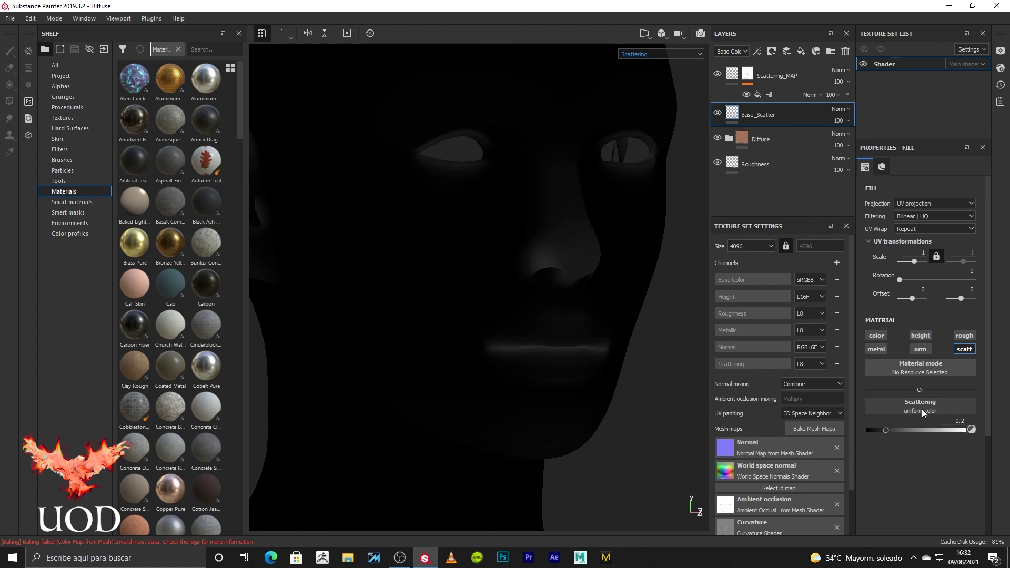
Step: Enter an exact uniform scattering value of 0.2 on Base_Scatter
mouse_move(885, 431)
left_mouse_down()
mouse_move(948, 430)
mouse_move(897, 426)
left_mouse_up()
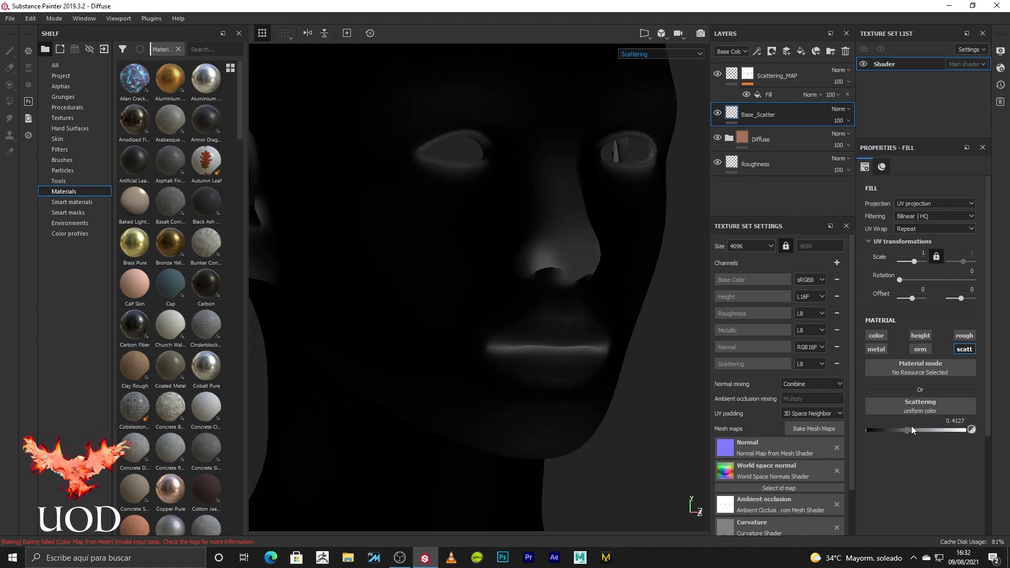
mouse_move(669, 398)
left_mouse_down("alt")
mouse_move(592, 298)
mouse_move(597, 334)
left_mouse_up("alt")
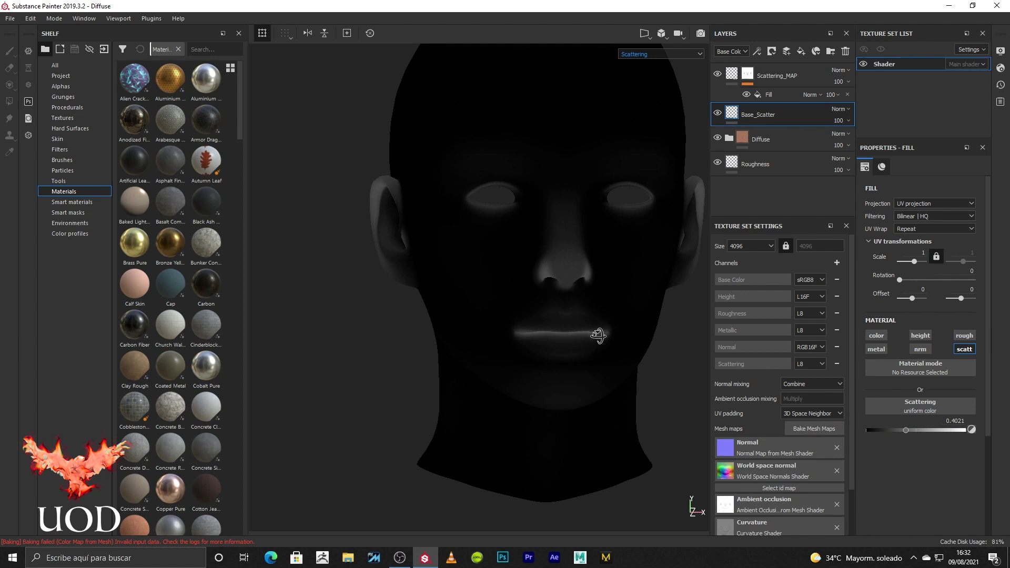
middle_click_drag(597, 334, 564, 323, "alt")
left_click_drag(921, 432, 894, 428)
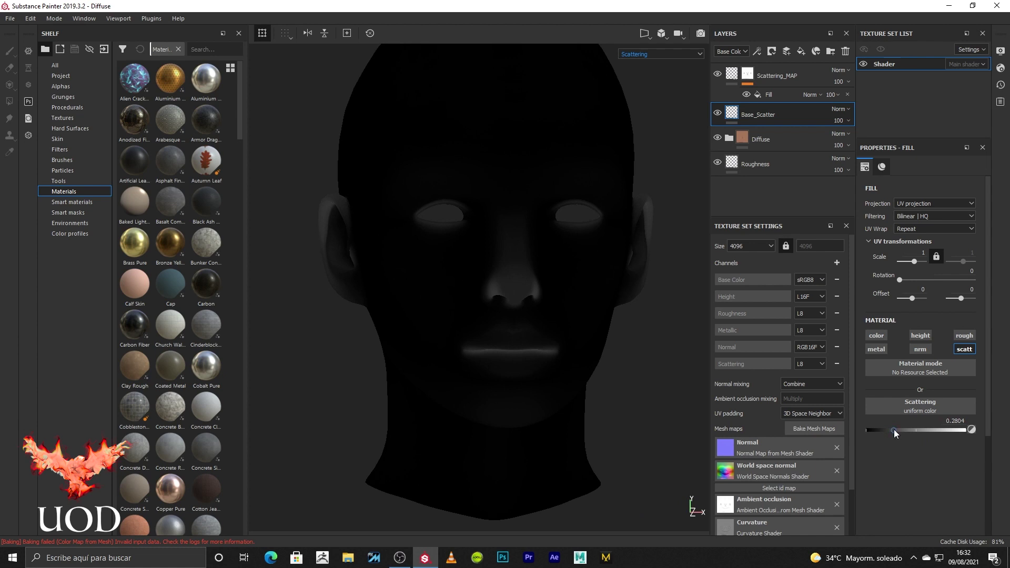
double_click(954, 424)
type("0.2")
key("Return")
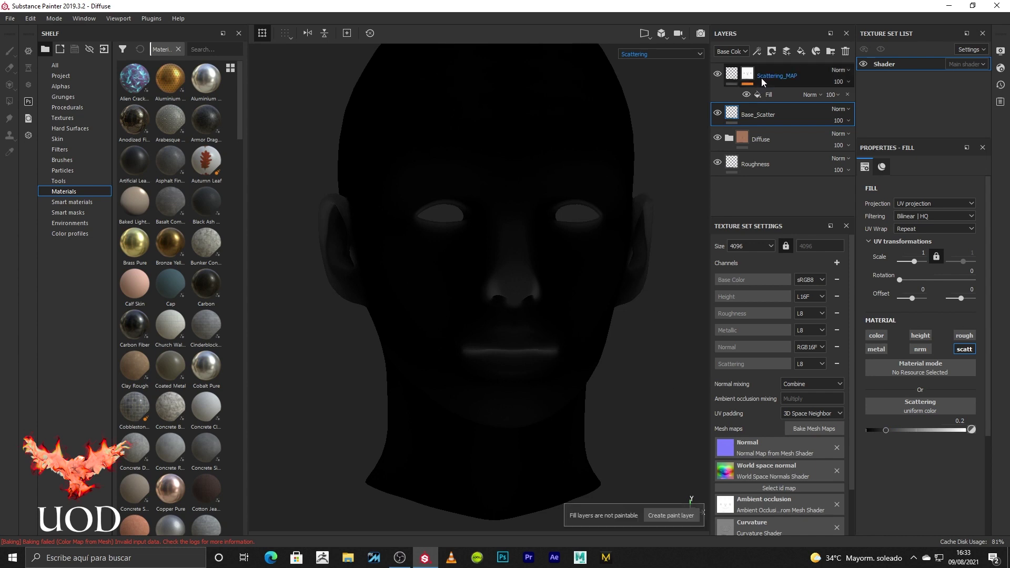
Step: Add a Levels effect to Scattering_MAP's mask, trying Invert on and off
left_click(760, 78)
right_click(760, 78)
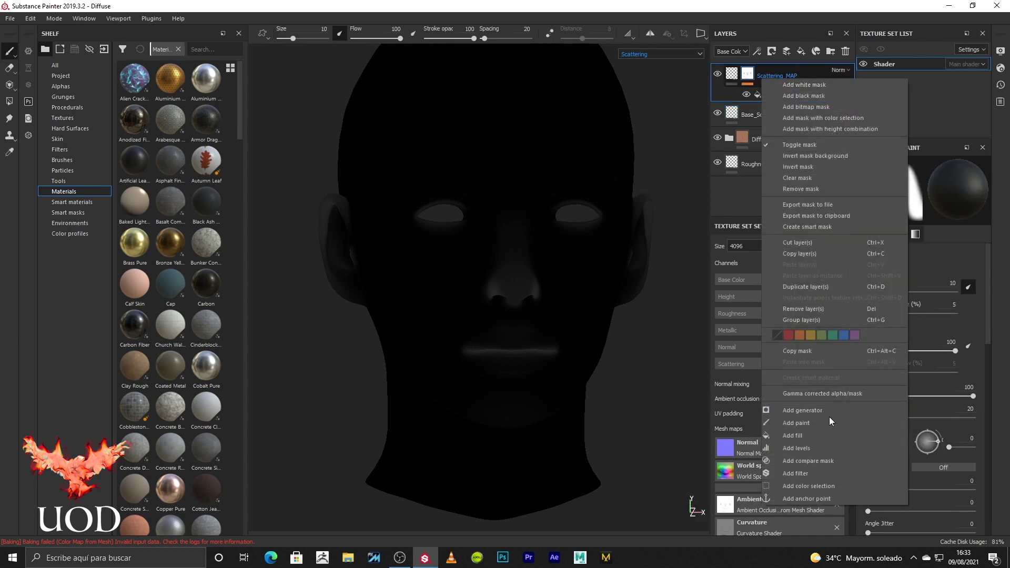
left_click(822, 447)
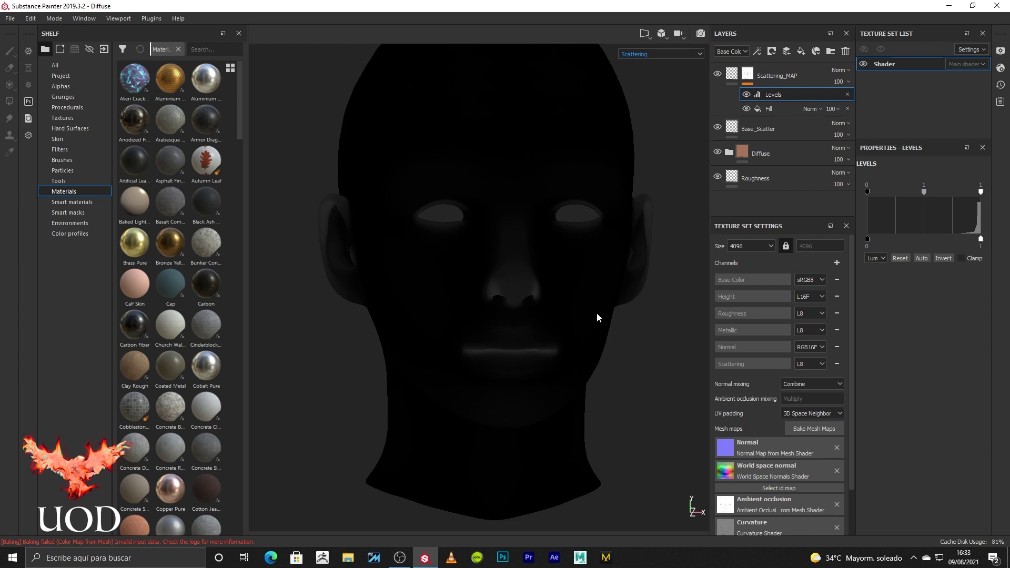
left_click_drag(596, 313, 602, 313, "alt")
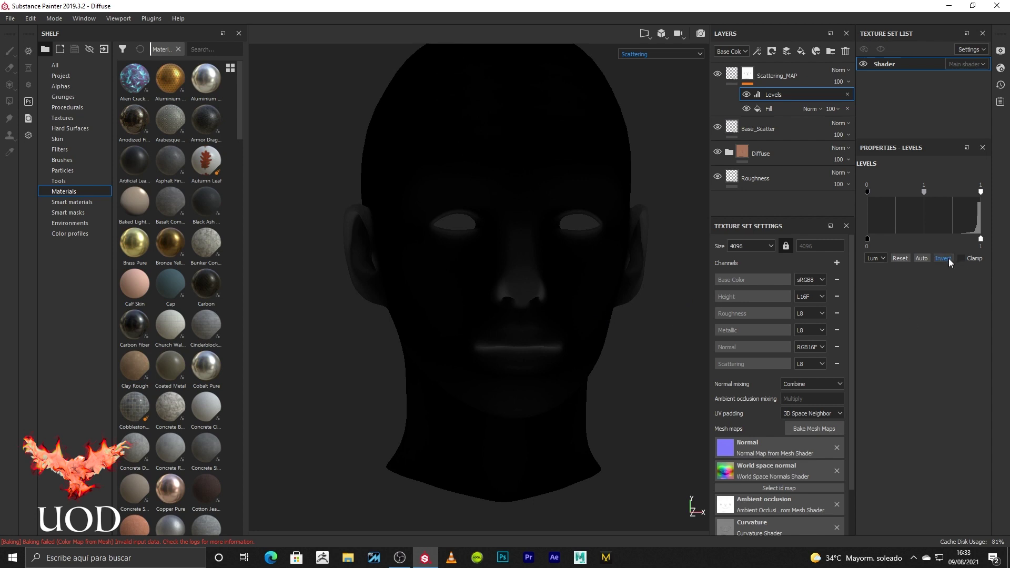
left_click(948, 257)
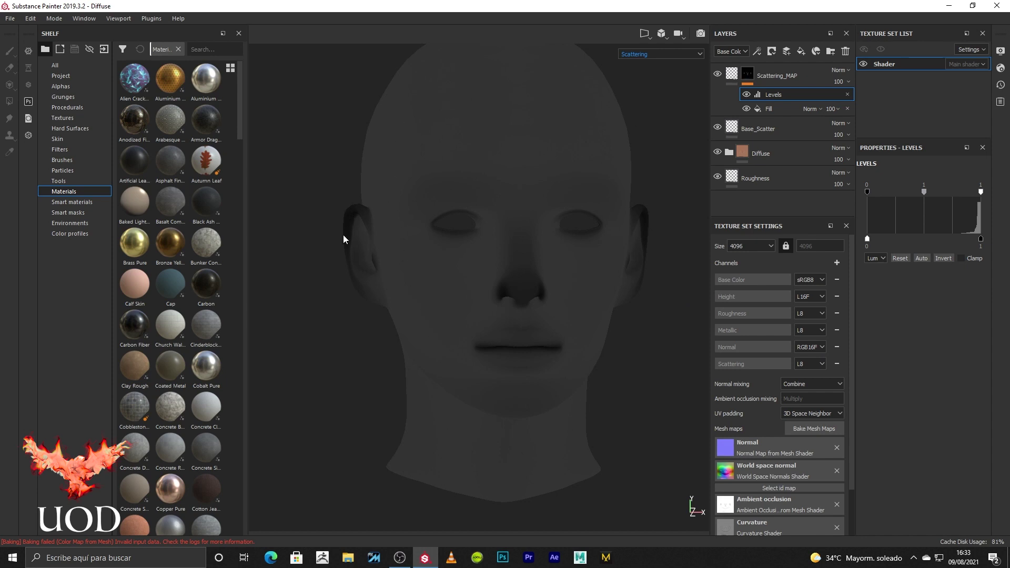
left_click(942, 257)
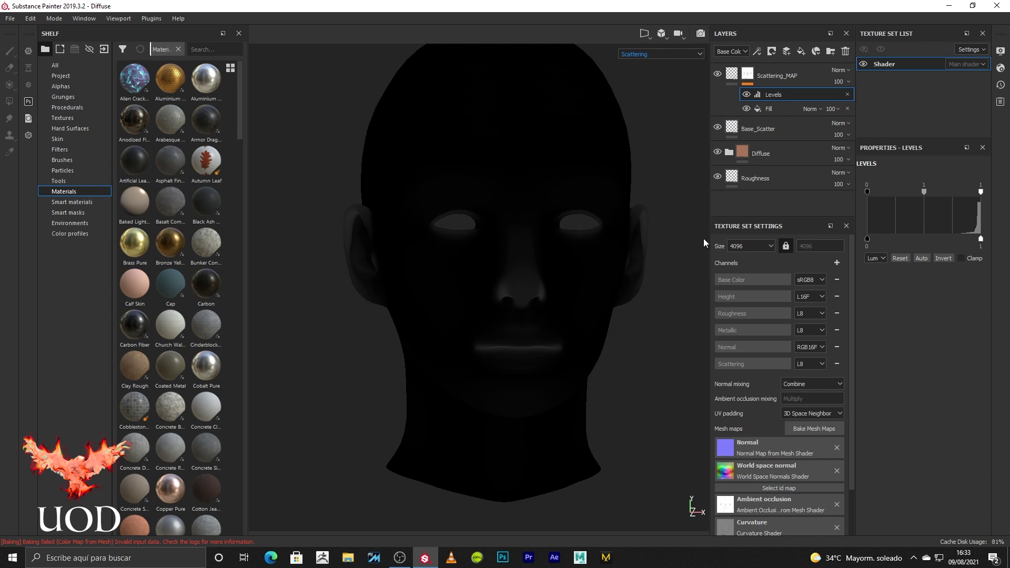
Step: Adjust the Levels midtone, set white point to 0.94 and black point to 0.153
mouse_move(628, 238)
left_mouse_down("alt")
mouse_move(570, 258)
mouse_move(531, 248)
left_mouse_up("alt")
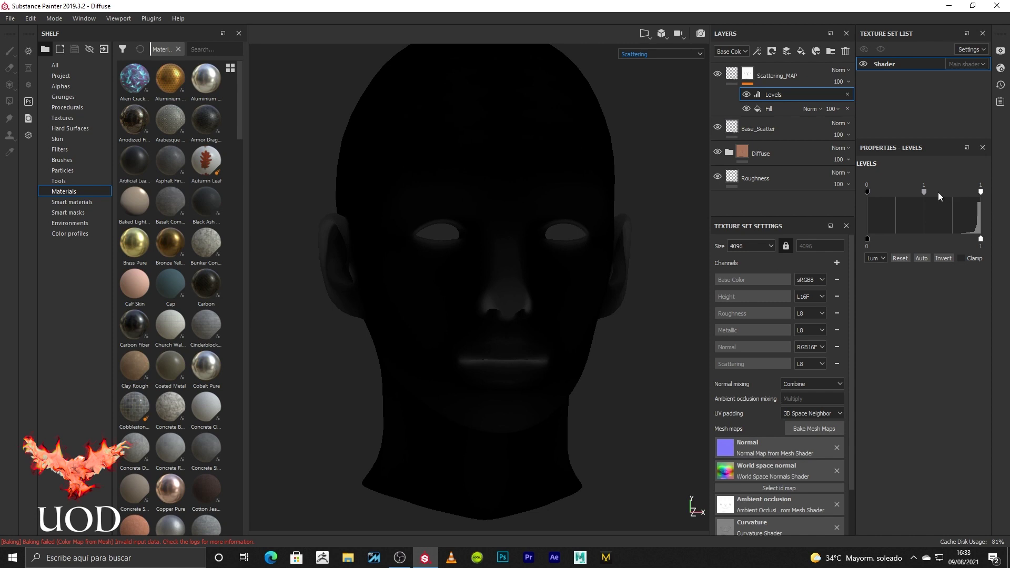
left_click_drag(913, 189, 954, 191)
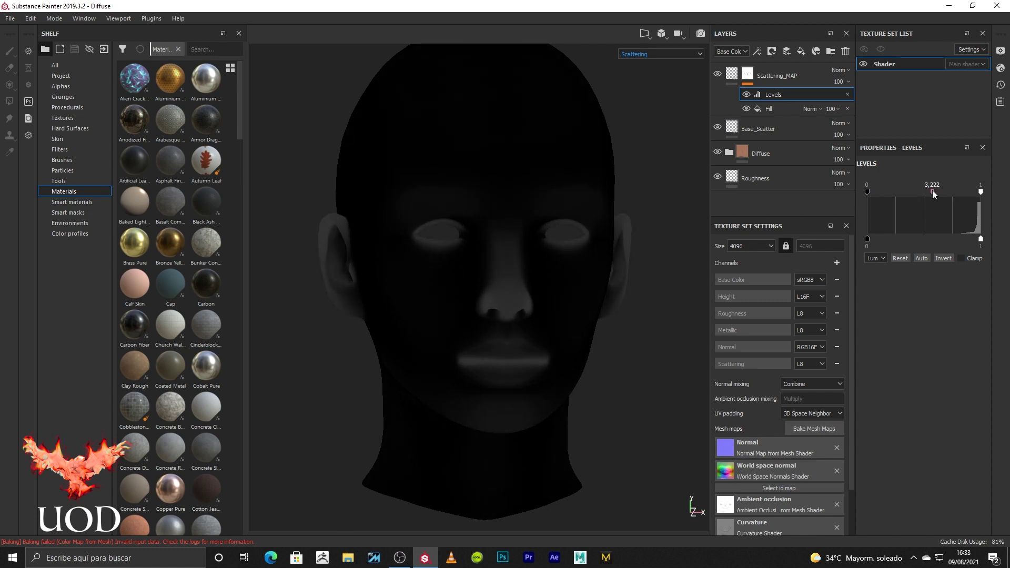
mouse_move(929, 190)
left_mouse_down()
mouse_move(910, 191)
mouse_move(927, 193)
left_mouse_up()
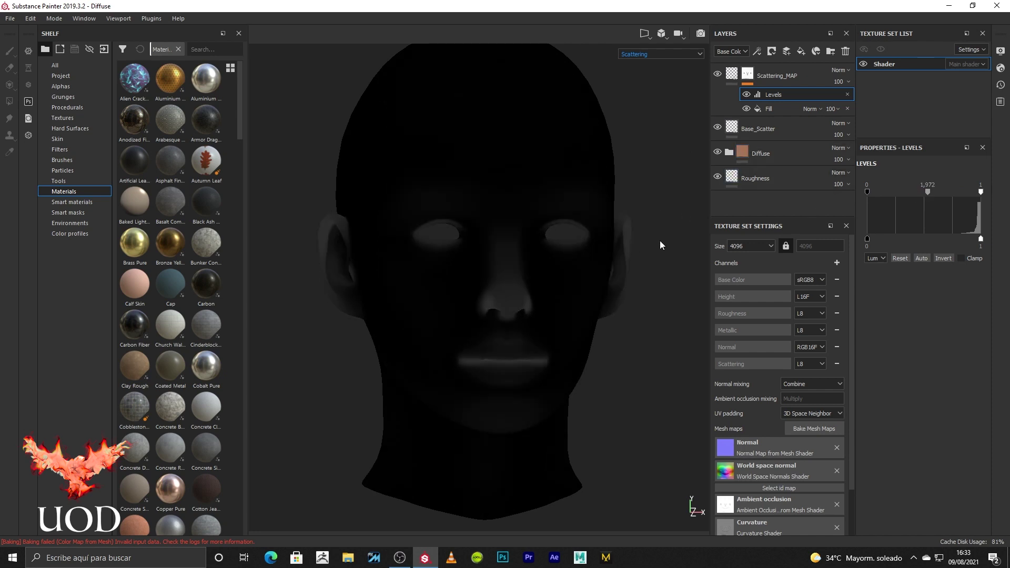
mouse_move(980, 192)
left_mouse_down()
mouse_move(962, 192)
mouse_move(976, 195)
left_mouse_up()
left_click_drag(976, 192, 973, 192)
left_click_drag(867, 190, 885, 191)
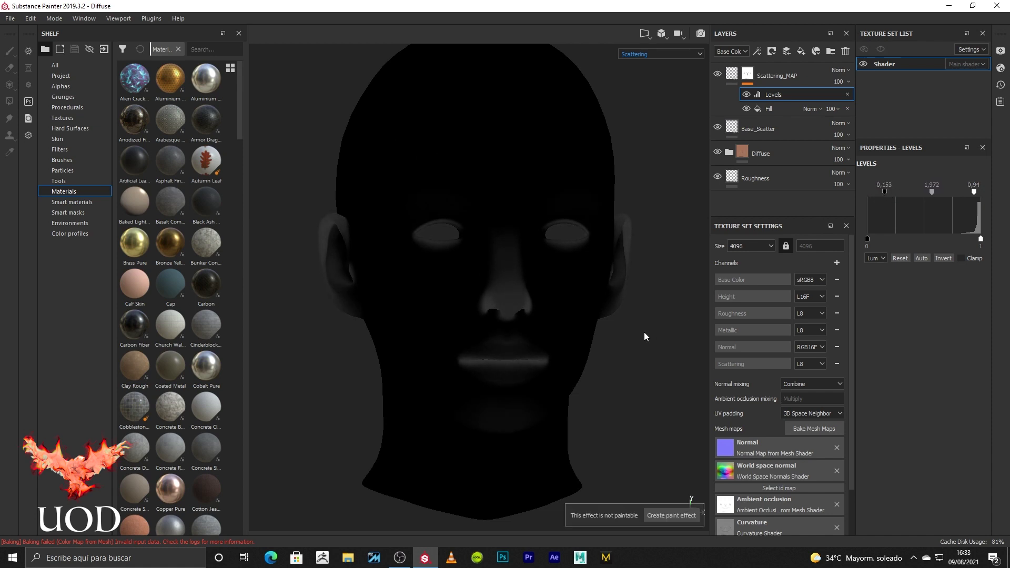
Step: Inspect the nose and lips up close and raise the Levels midtone further
mouse_move(591, 241)
left_mouse_down("alt")
mouse_move(557, 259)
mouse_move(661, 271)
left_mouse_up("alt")
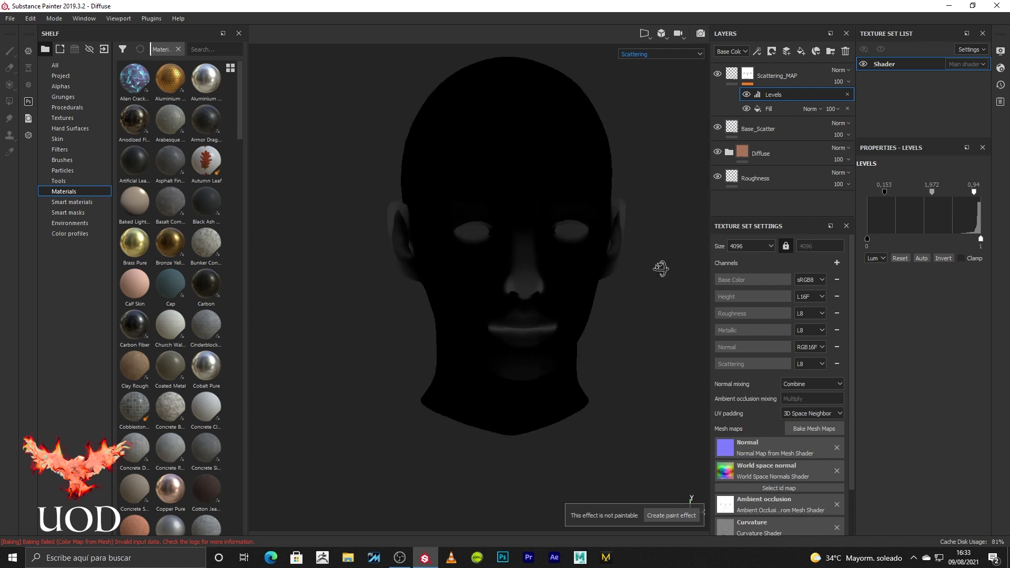
scroll(480, 257, "up", 3)
scroll(491, 275, "up", 3)
scroll(450, 185, "down", 3)
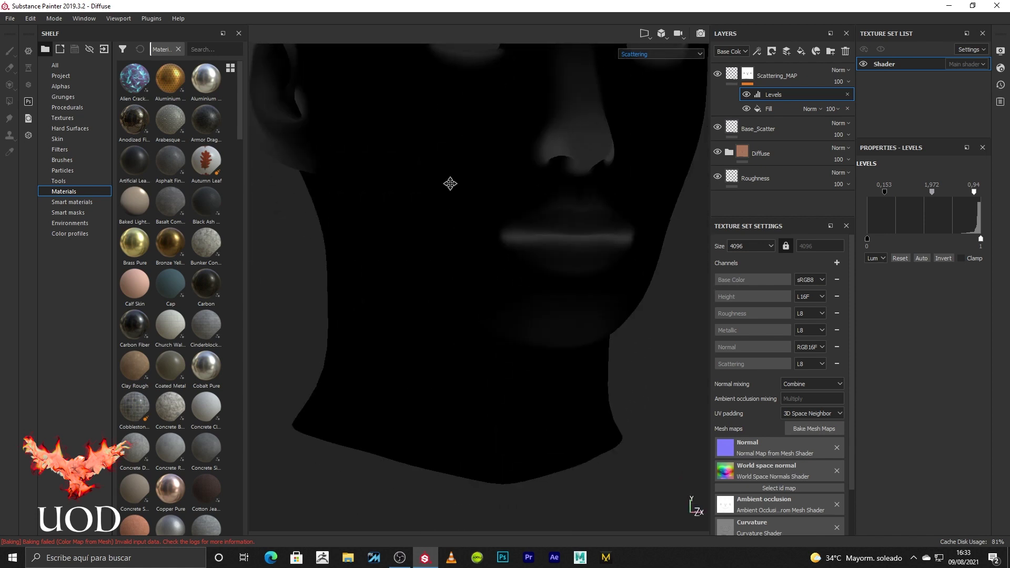
scroll(471, 304, "up", 3)
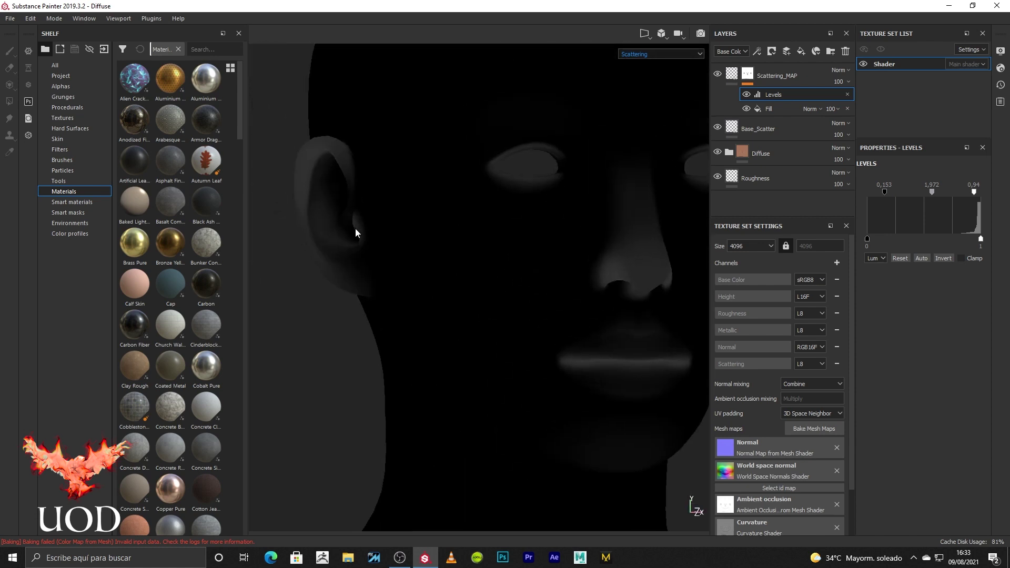
left_click_drag(362, 222, 287, 259, "alt")
scroll(323, 216, "up", 2)
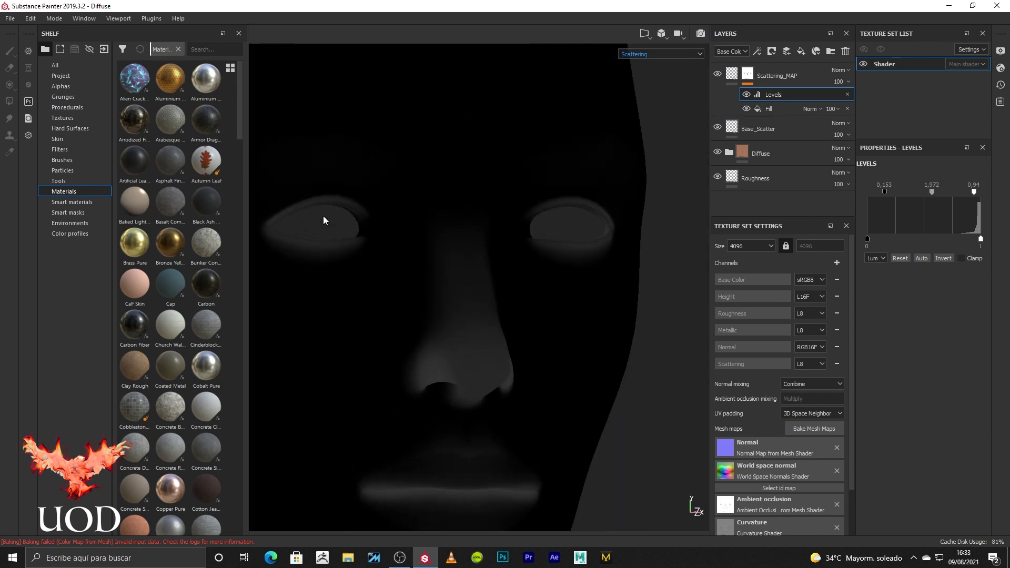
scroll(323, 253, "up", 2)
middle_click_drag(496, 358, 503, 241, "alt")
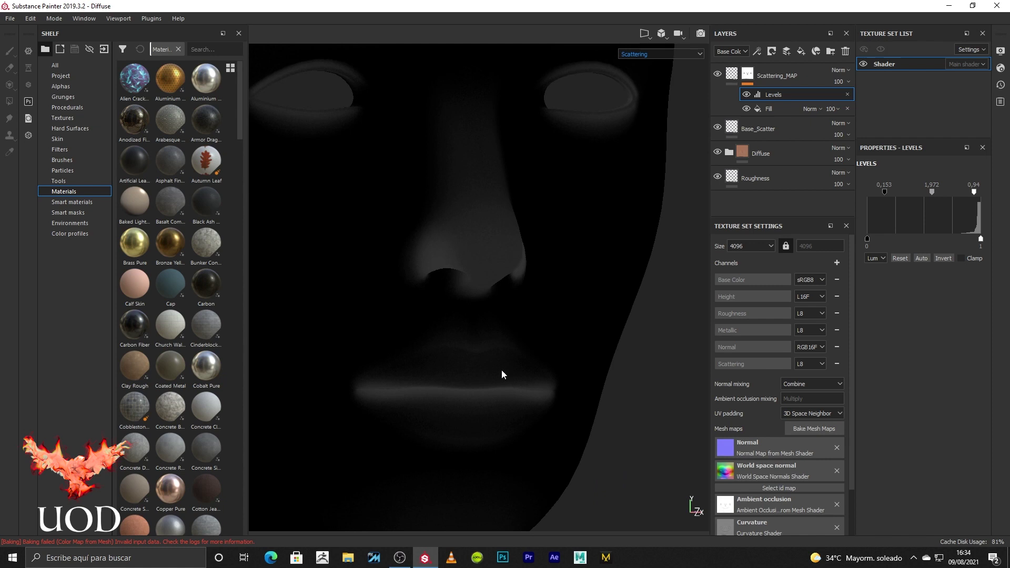
scroll(546, 302, "down", 3)
scroll(555, 315, "down", 2)
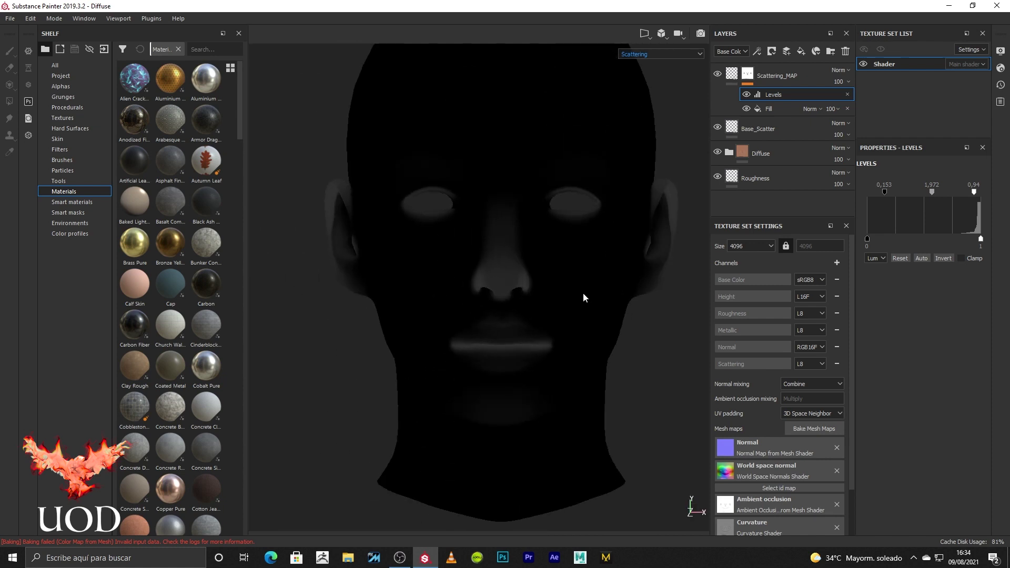
left_click_drag(929, 192, 928, 192)
Step: Add a Paint effect to Scattering_MAP's mask with stroke opacity 9 and mirror symmetry on
right_click(775, 77)
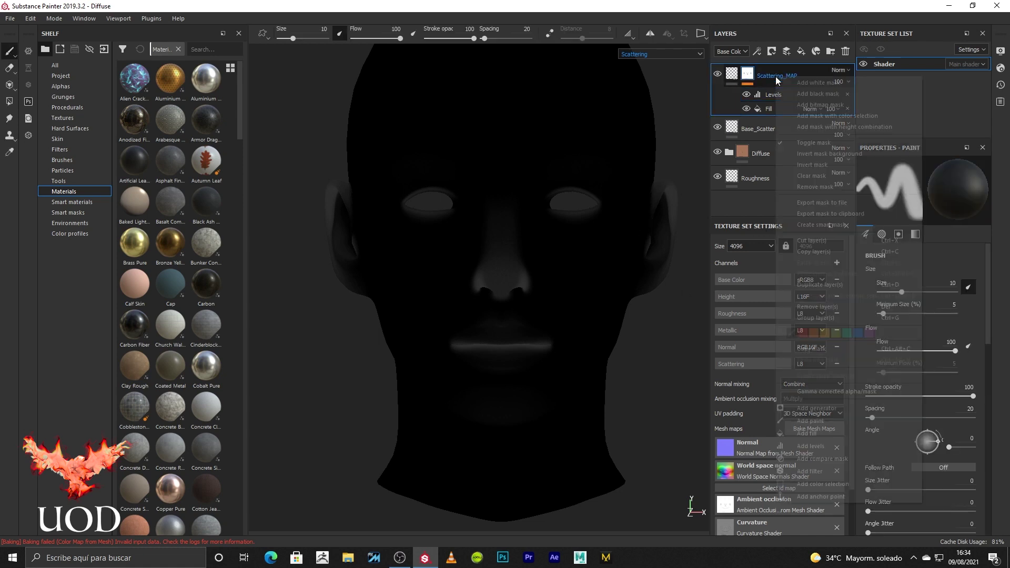
left_click(815, 423)
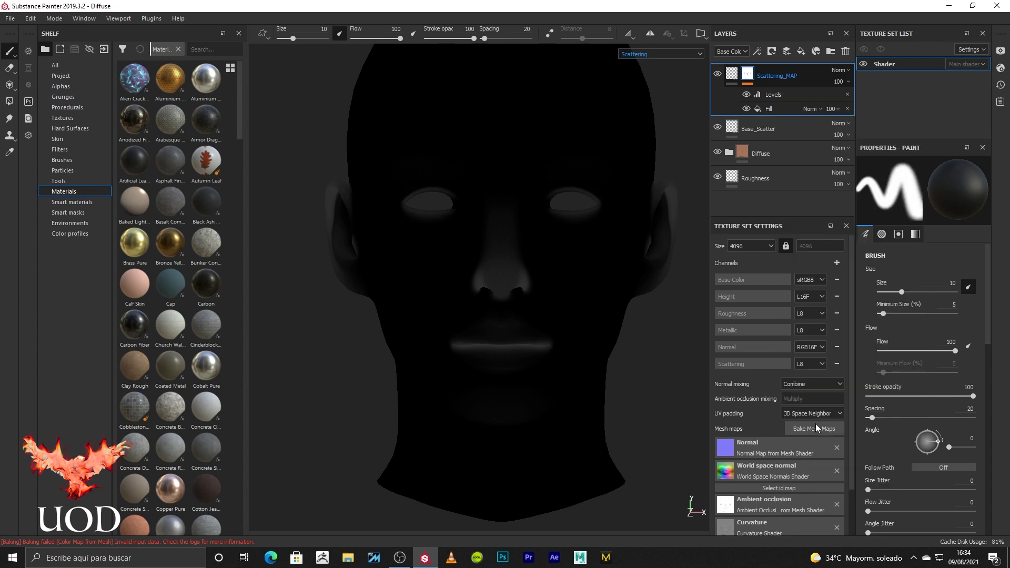
left_click_drag(478, 347, 505, 345)
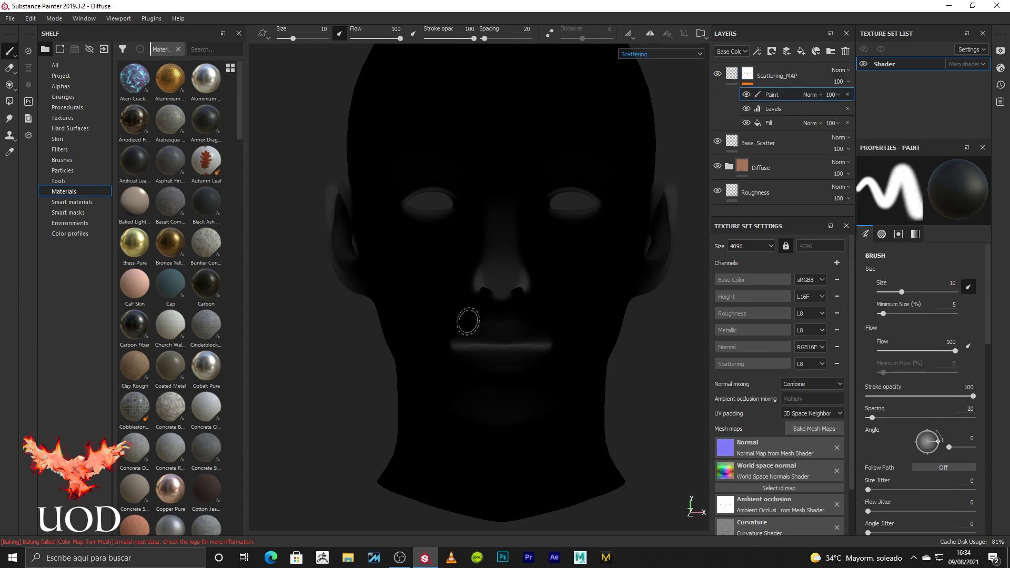
left_click_drag(473, 39, 430, 38)
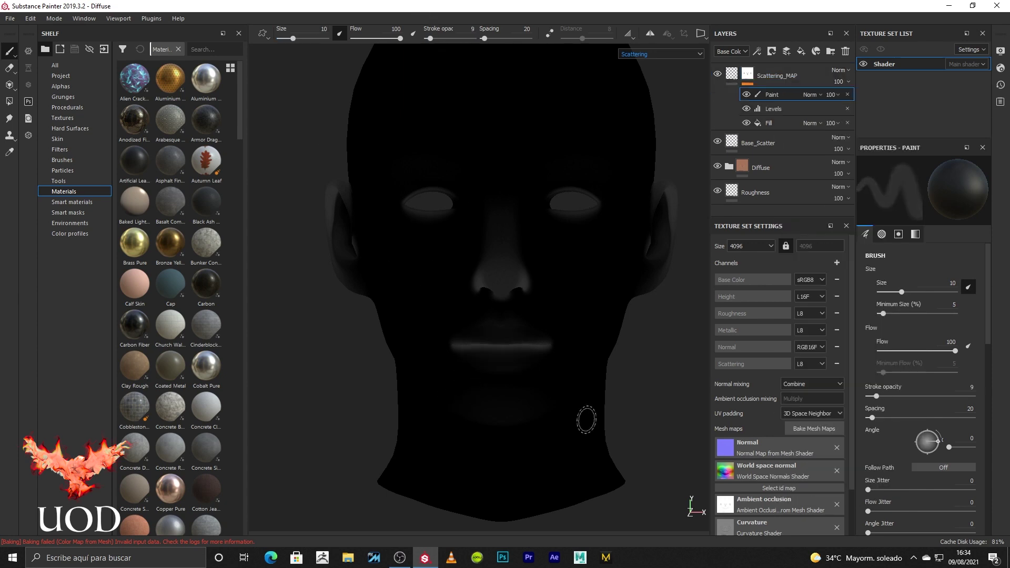
left_click(650, 33)
Step: Shrink the brush to size 6.66 and orbit the head to check both sides
scroll(479, 359, "up", 5)
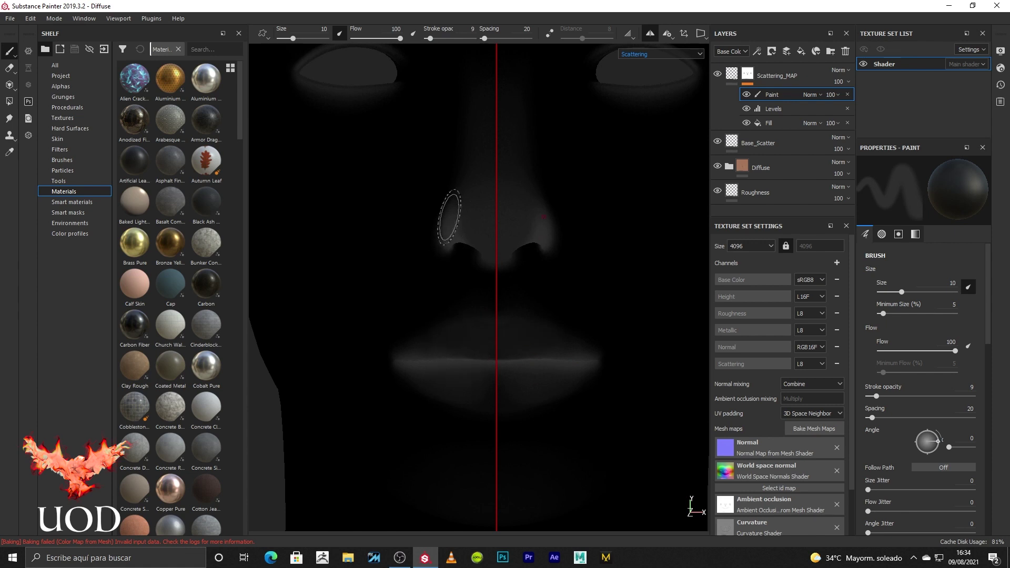
left_click_drag(449, 216, 505, 225, "alt")
key("bracketleft")
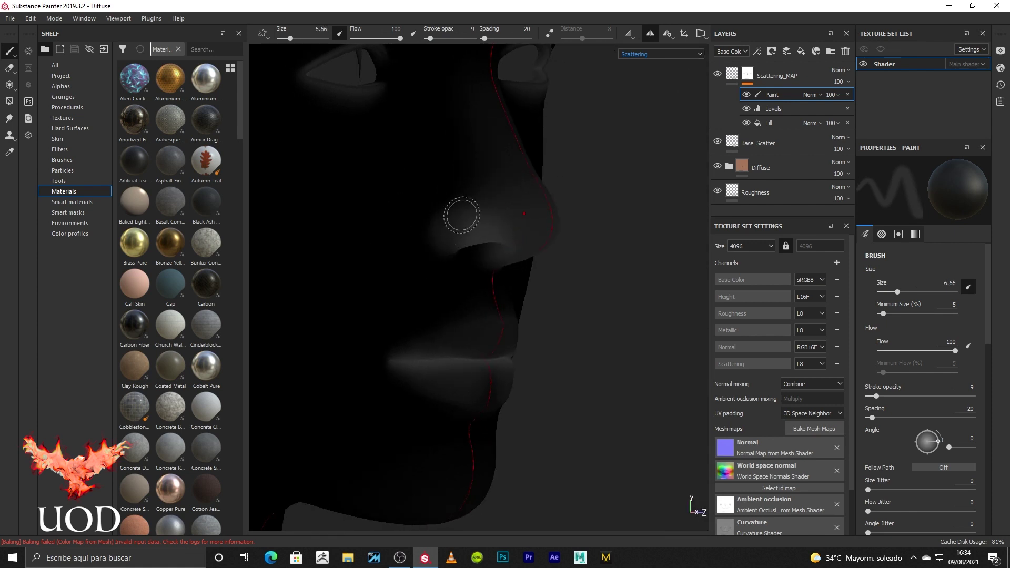
mouse_move(591, 191)
left_mouse_down("alt")
mouse_move(472, 230)
mouse_move(676, 289)
left_mouse_up("alt")
scroll(510, 288, "up", 5)
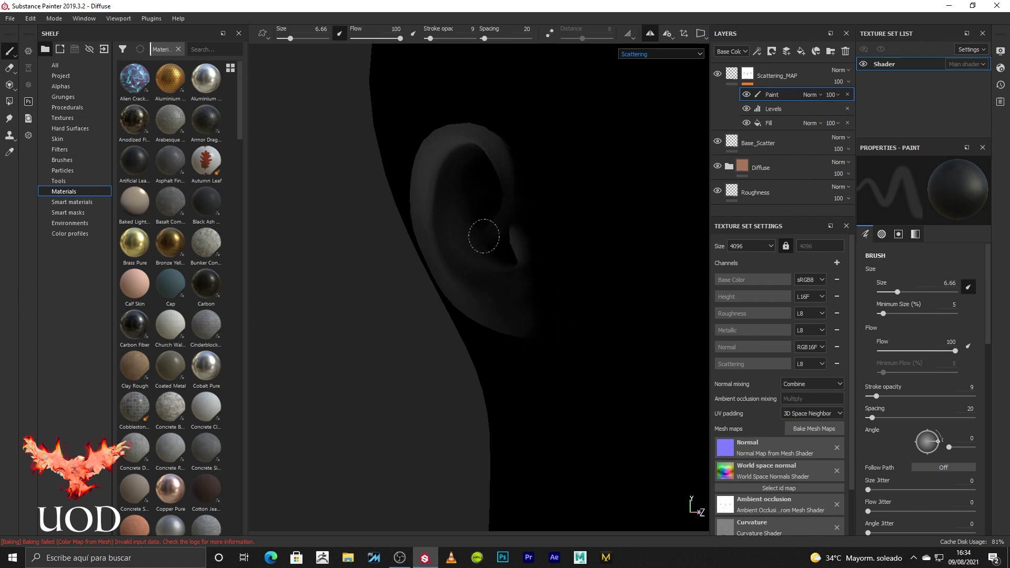
key("f")
mouse_move(534, 275)
left_mouse_down("alt")
mouse_move(569, 307)
mouse_move(553, 308)
left_mouse_up("alt")
key("f")
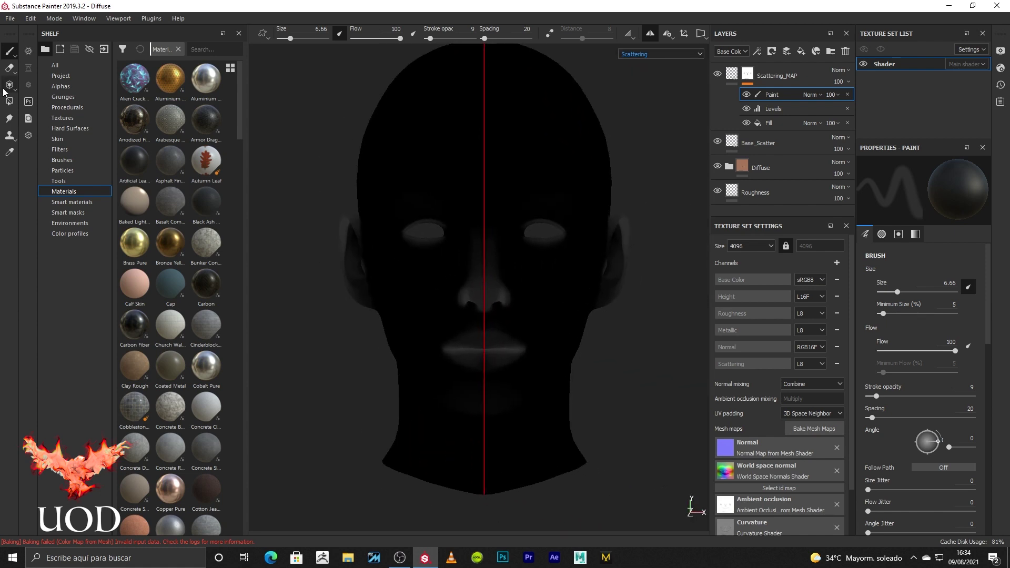
mouse_move(9, 51)
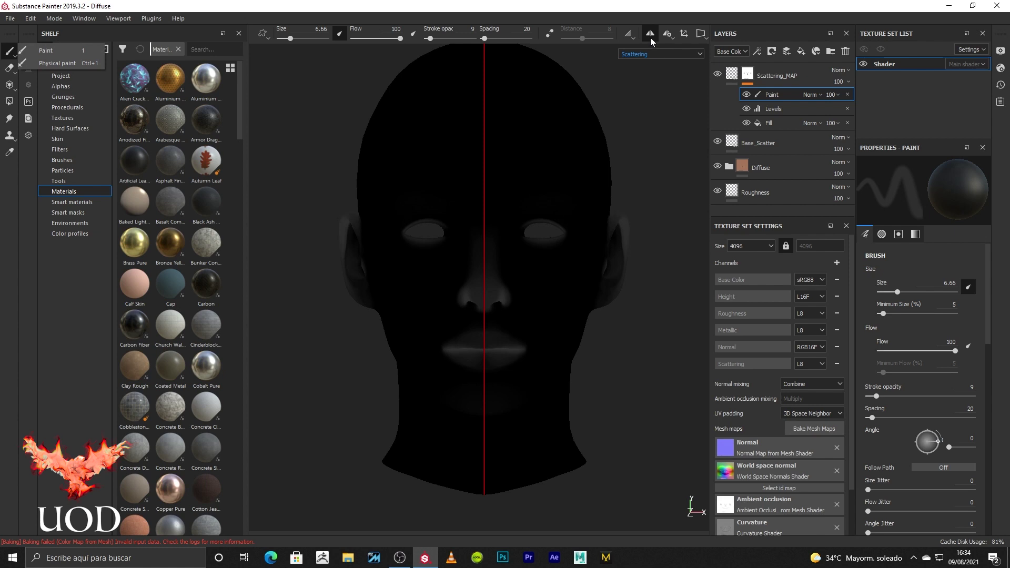
Step: Turn mirror symmetry off and adjust the zoom on the head
left_click(650, 35)
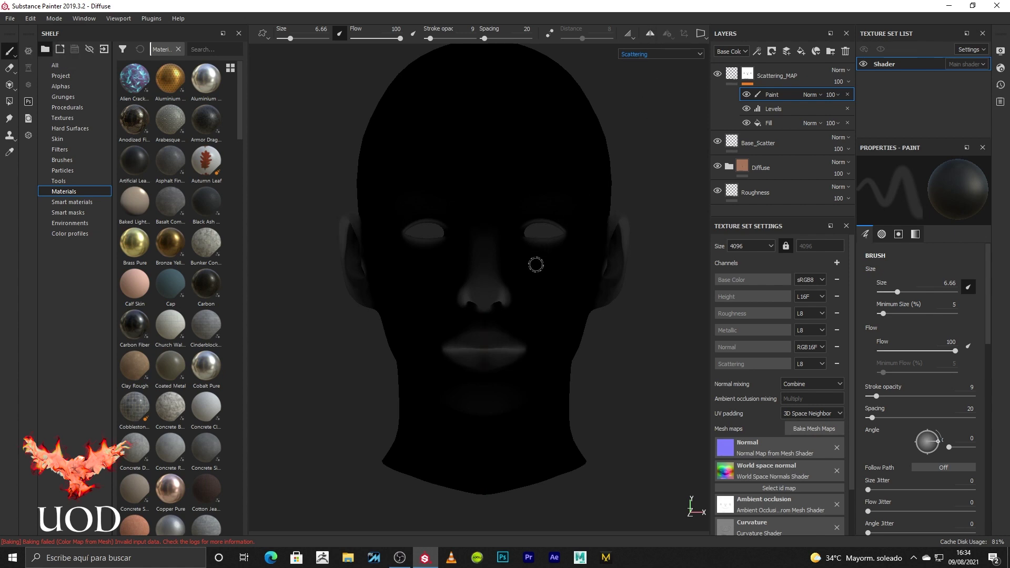
scroll(536, 271, "up", 3)
scroll(497, 248, "up", 2)
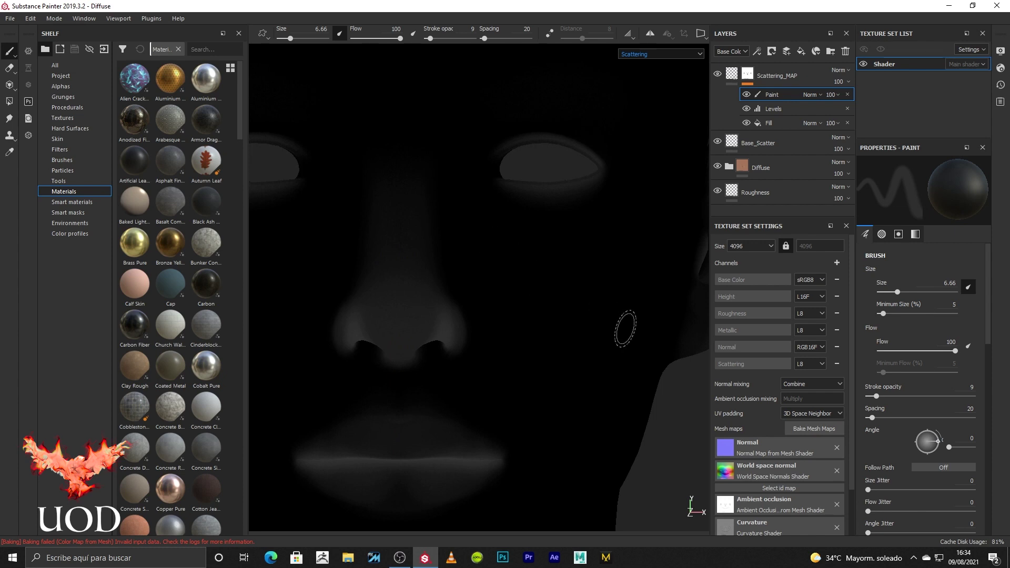
scroll(537, 277, "down", 3)
scroll(538, 274, "down", 2)
scroll(537, 274, "down", 1)
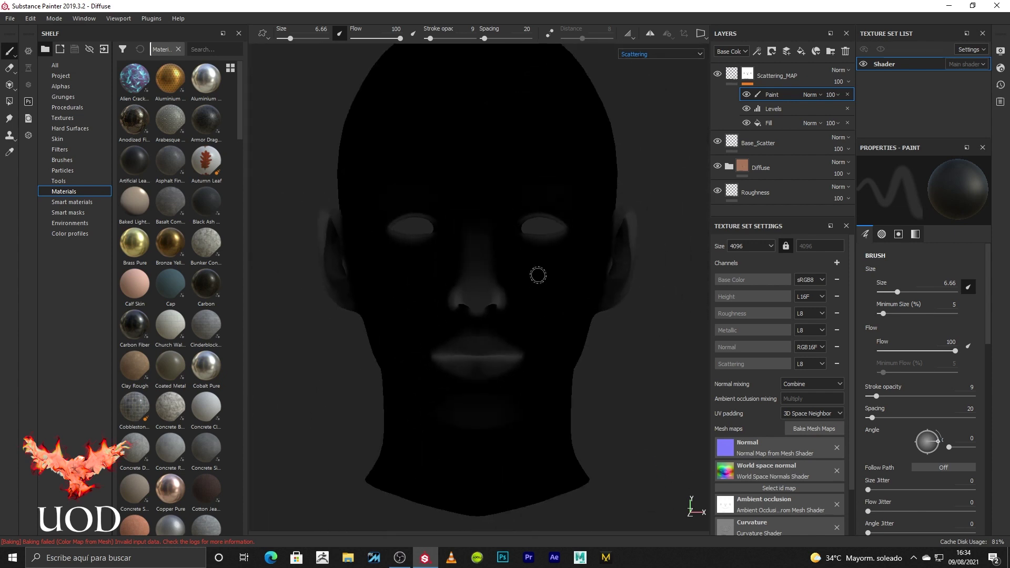
left_click(643, 54)
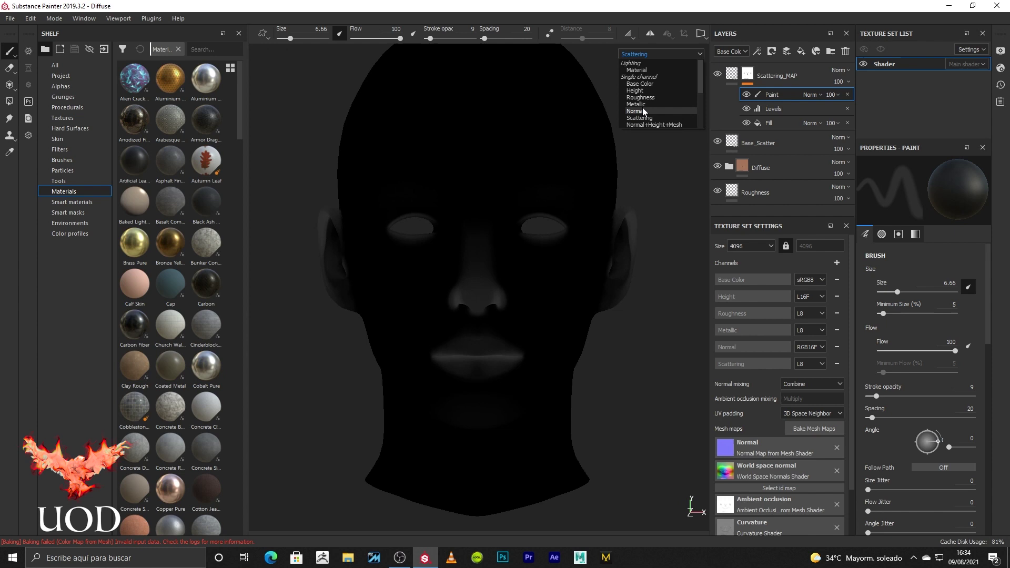
Step: Switch to the full material view and preview Base_Scatter's scattering amount
key("m")
left_click_drag(659, 204, 626, 158, "alt")
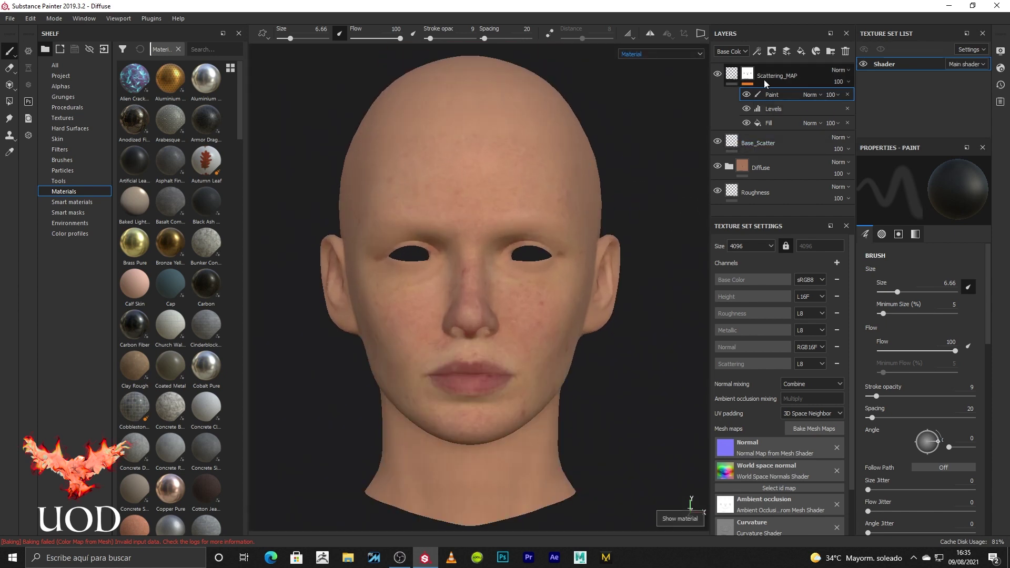
left_click(756, 143)
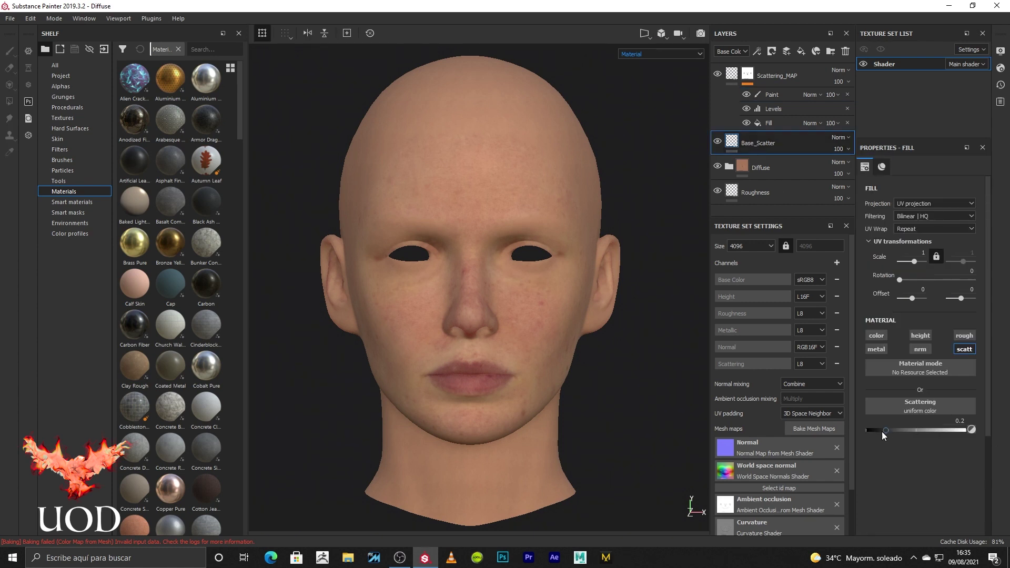
left_click_drag(885, 430, 886, 426)
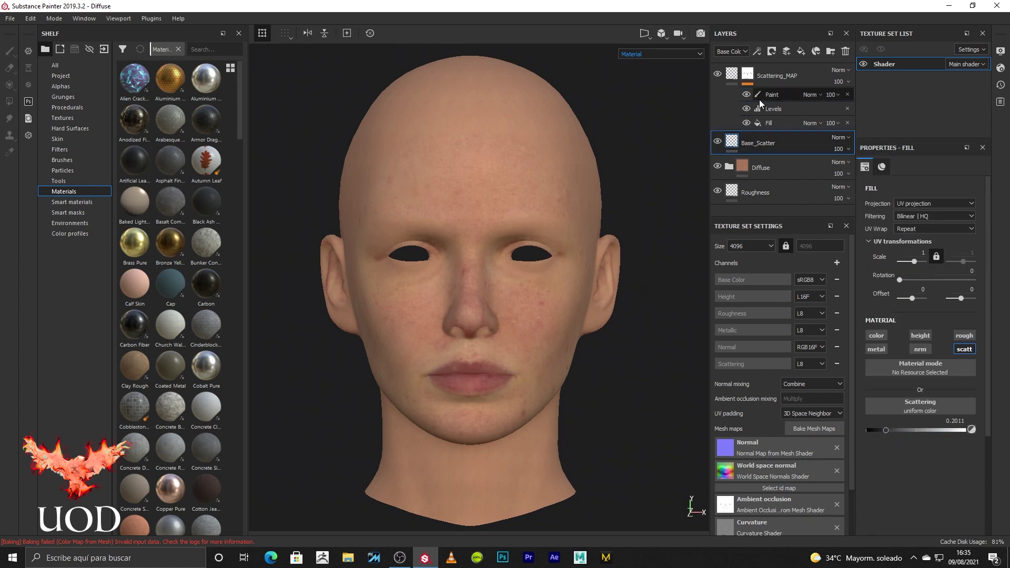
left_click_drag(904, 429, 893, 417)
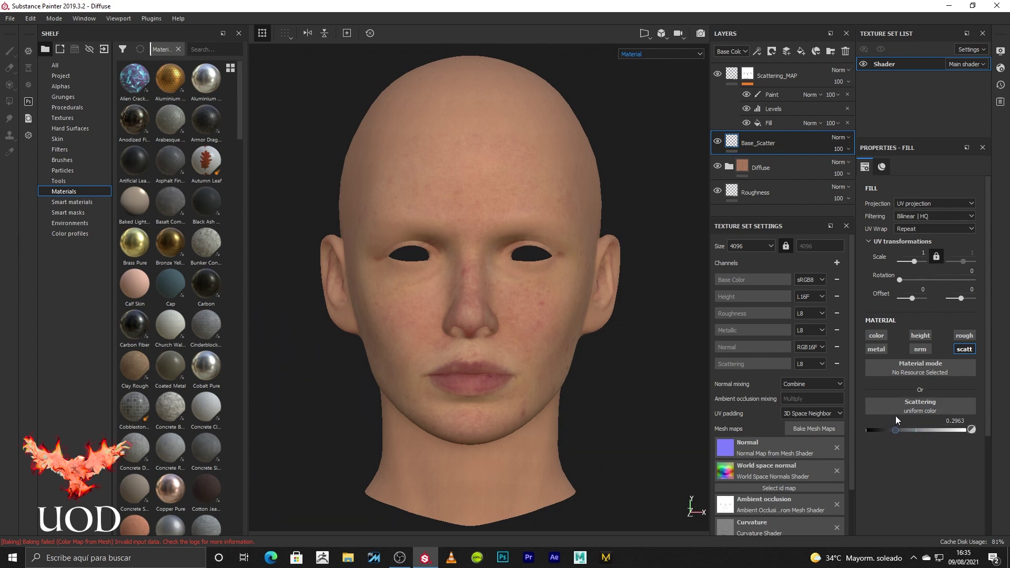
left_click_drag(885, 413, 892, 415)
Step: Set Base_Scatter's scattering to exactly 0.25 while zoomed on the nose and lips, then reframe
mouse_move(304, 282)
right_mouse_down("alt")
mouse_move(488, 267)
mouse_move(523, 282)
right_mouse_up("alt")
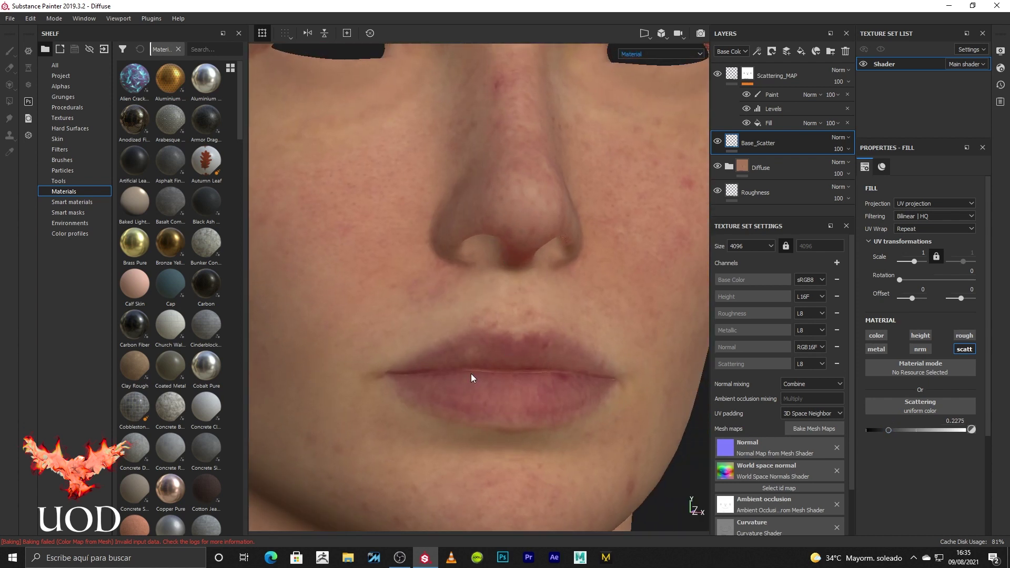
mouse_move(889, 428)
left_mouse_down()
mouse_move(864, 428)
mouse_move(884, 432)
left_mouse_up()
left_click(955, 421)
type("0.25")
key("Return")
scroll(494, 311, "down", 3)
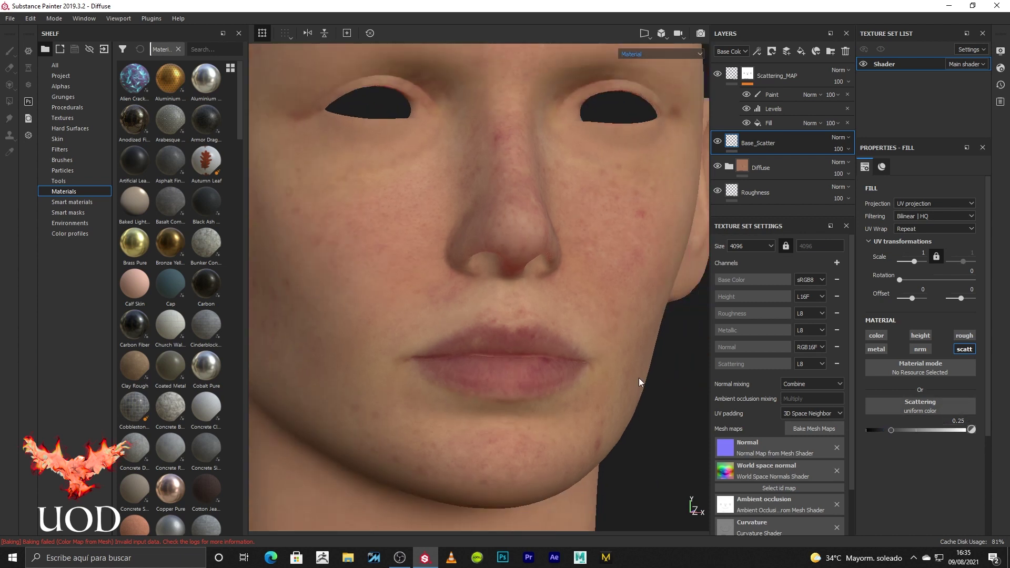
key("f")
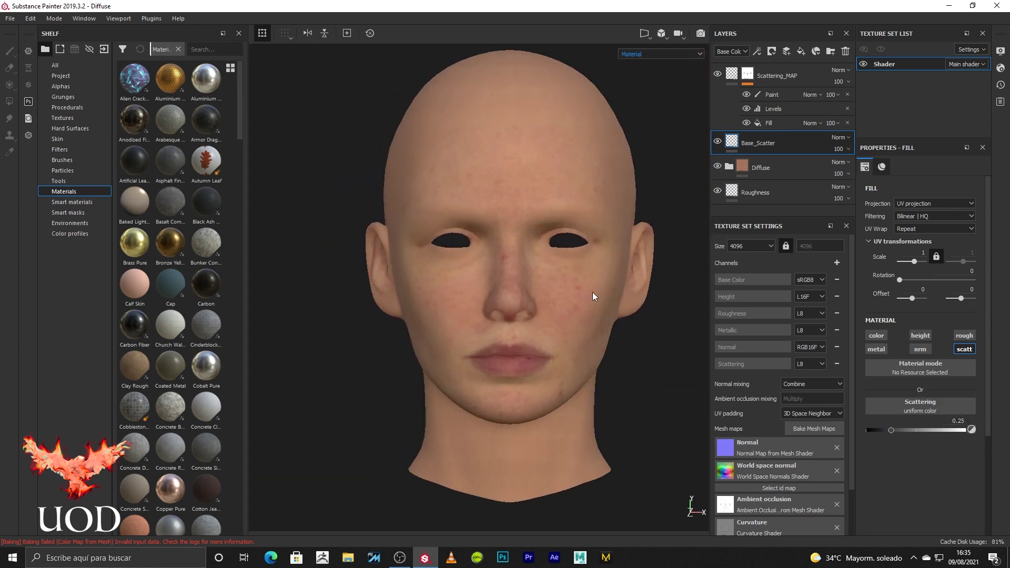
left_click(1001, 51)
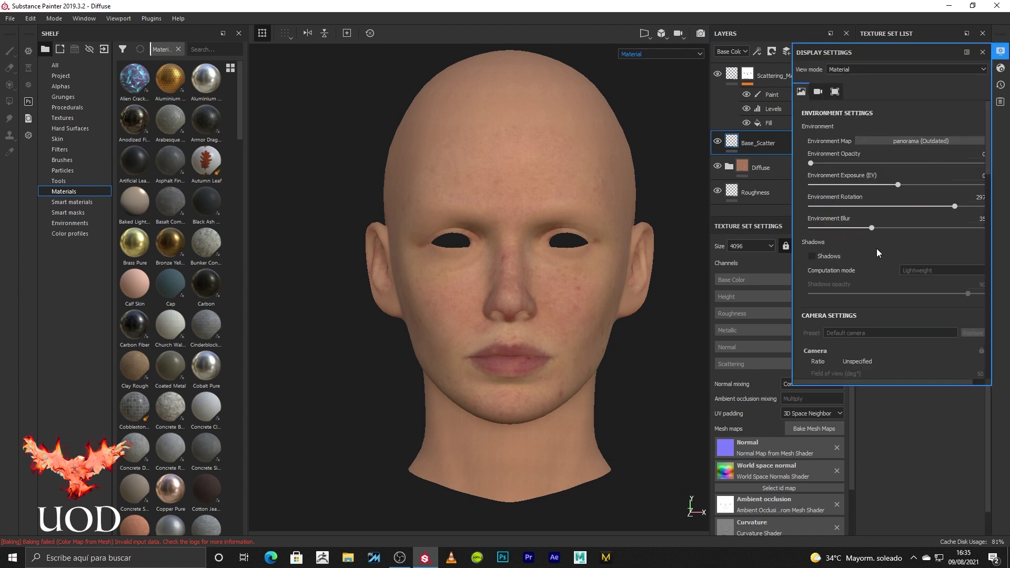
Step: Set the Display Settings subsurface scattering Sample Count to 75 and close the panel
scroll(875, 250, "down", 3)
scroll(875, 250, "down", 2)
scroll(876, 256, "down", 2)
scroll(879, 260, "down", 2)
scroll(885, 264, "down", 3)
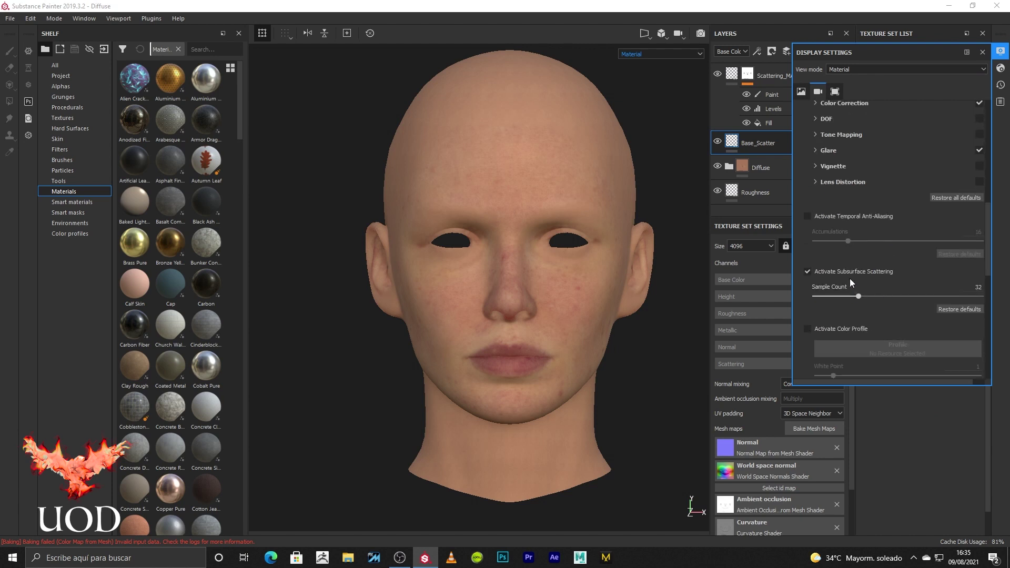
left_click_drag(860, 295, 855, 296)
left_click_drag(815, 296, 891, 295)
left_click(971, 287)
type("75")
key("Return")
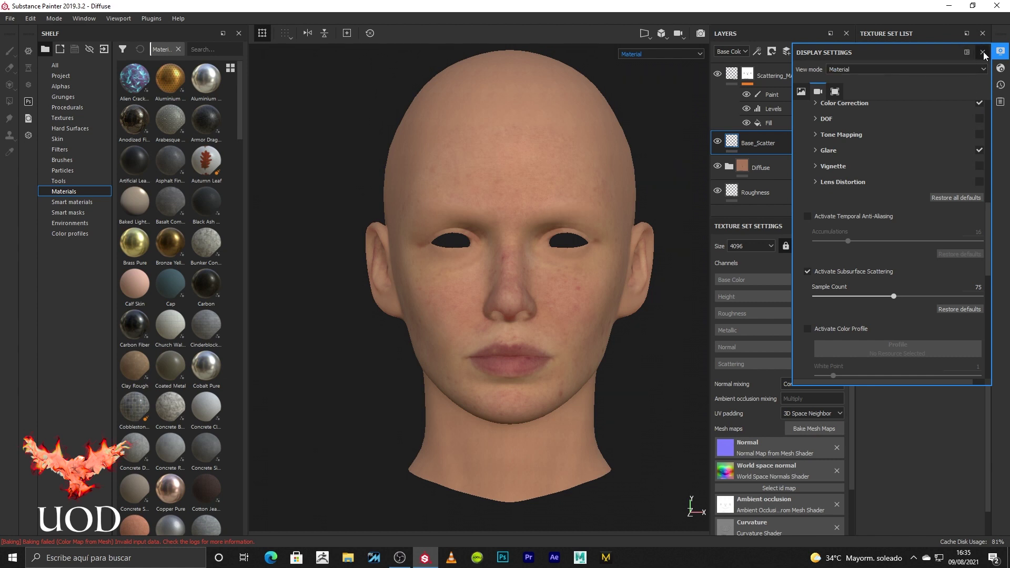
left_click(982, 52)
left_click(631, 373)
Step: Group Scattering_MAP and Base_Scatter into a folder named SSS
mouse_move(633, 371)
left_mouse_down("alt")
mouse_move(628, 328)
mouse_move(533, 311)
mouse_move(532, 371)
mouse_move(530, 343)
mouse_move(498, 306)
mouse_move(370, 305)
mouse_move(424, 298)
left_mouse_up("alt")
right_click_drag(423, 298, 446, 332, "alt")
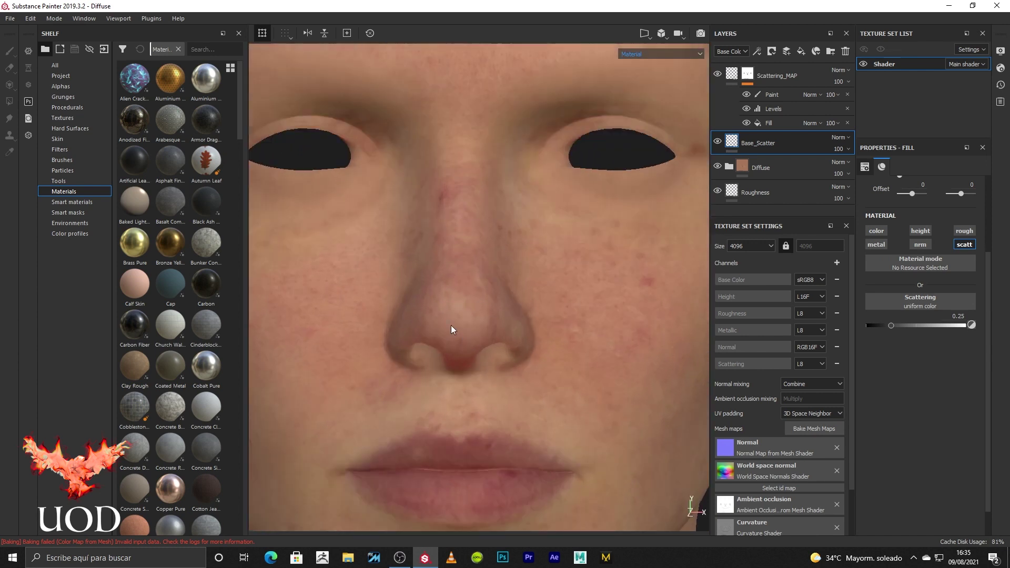
scroll(448, 329, "down", 3)
scroll(448, 327, "down", 3)
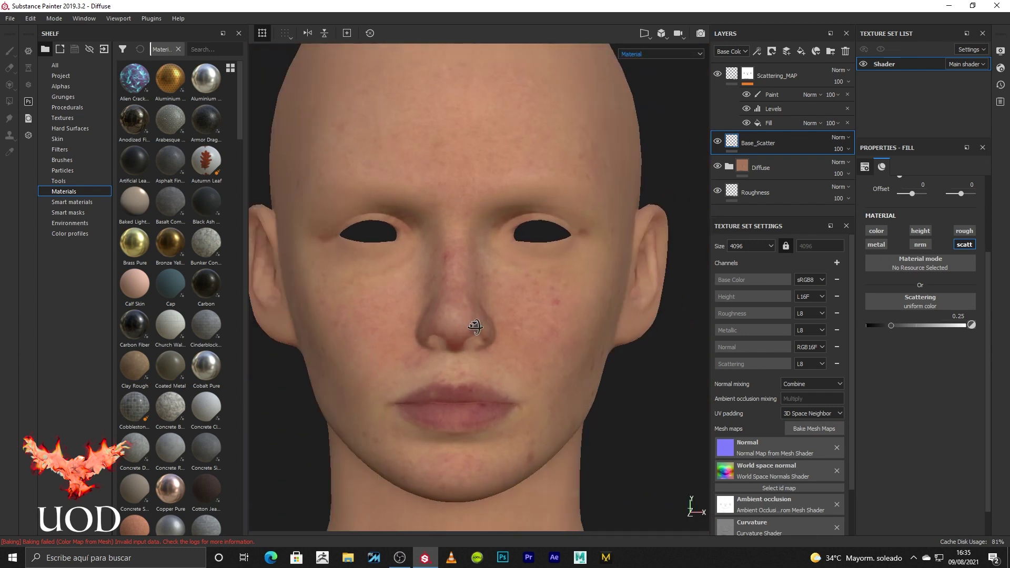
scroll(615, 345, "down", 3)
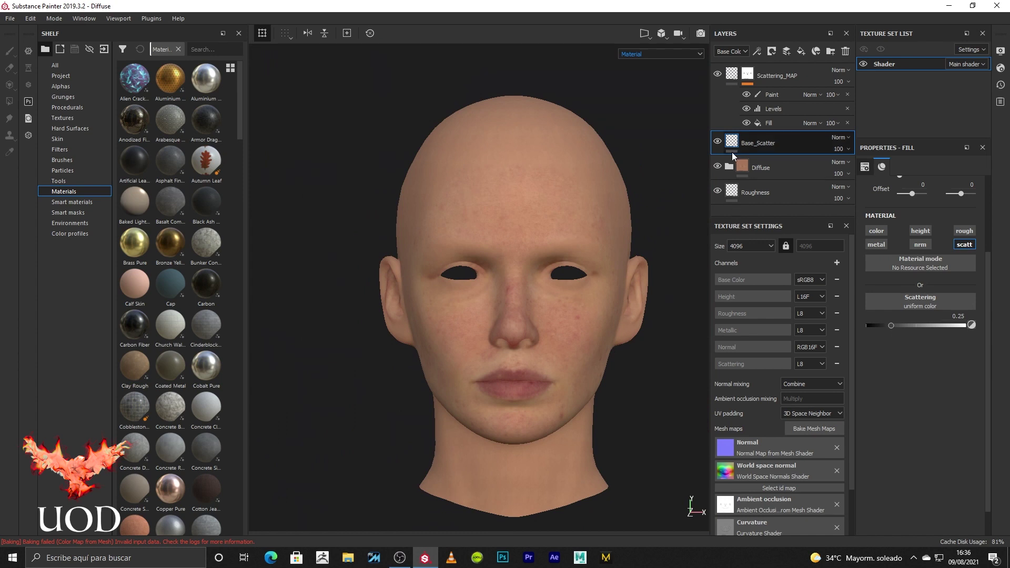
left_click(772, 80, "ctrl")
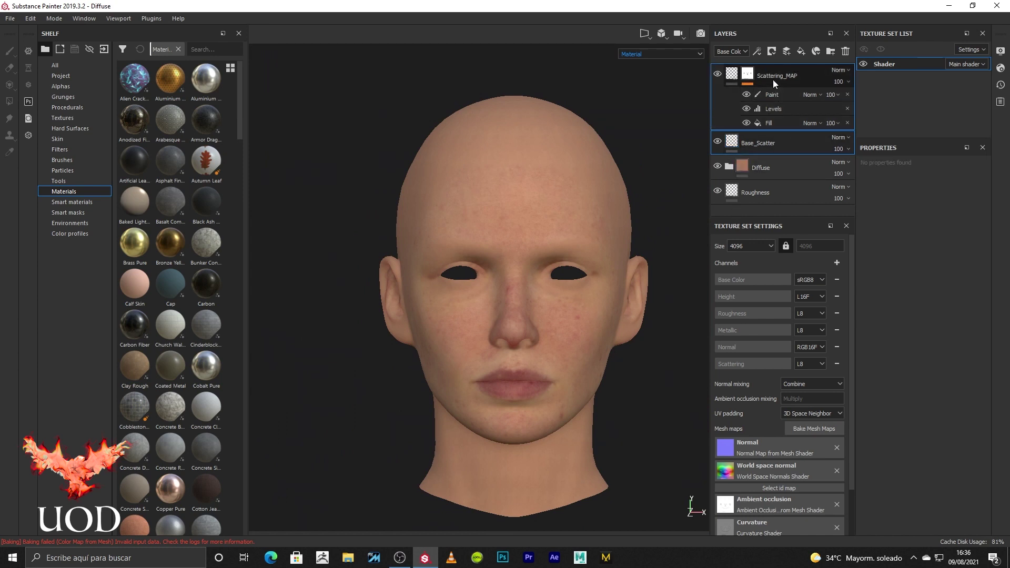
key("ctrl+g")
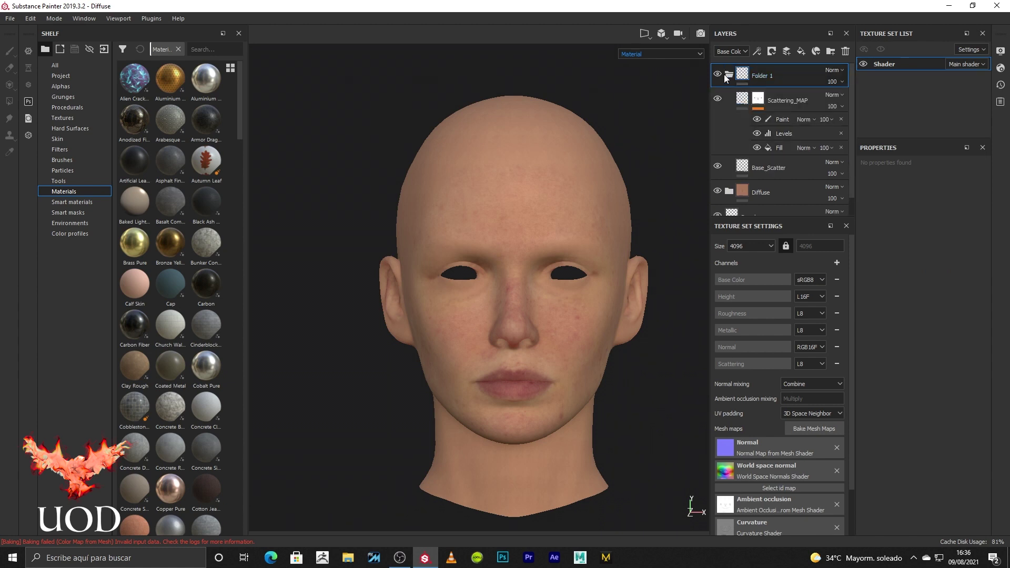
double_click(766, 79)
type("S")
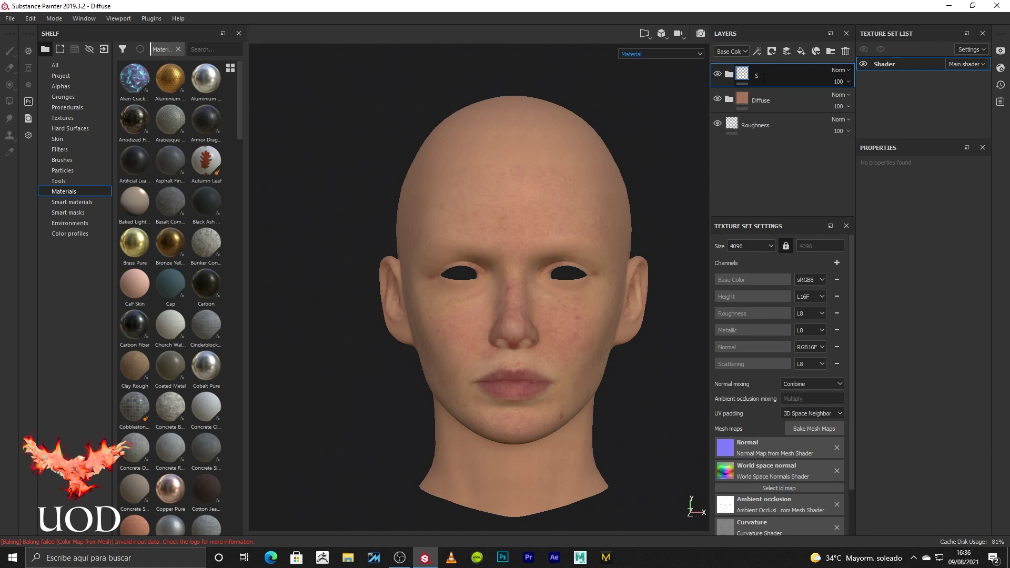
type("SS")
key("Return")
Step: Hide the Diffuse and Roughness layers and look over the pale head
left_click(717, 100)
left_click(717, 125)
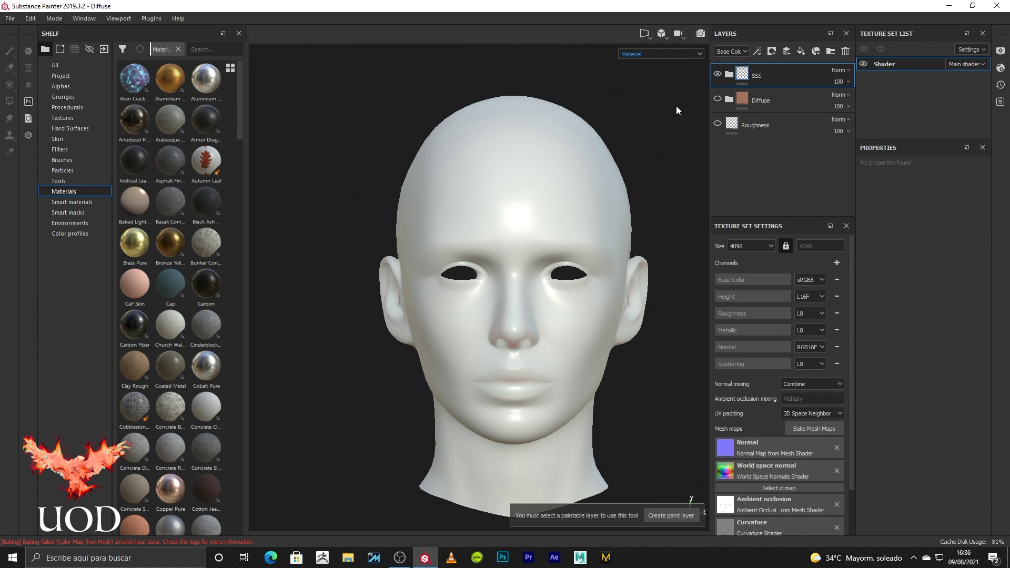
left_click_drag(645, 109, 663, 107, "alt")
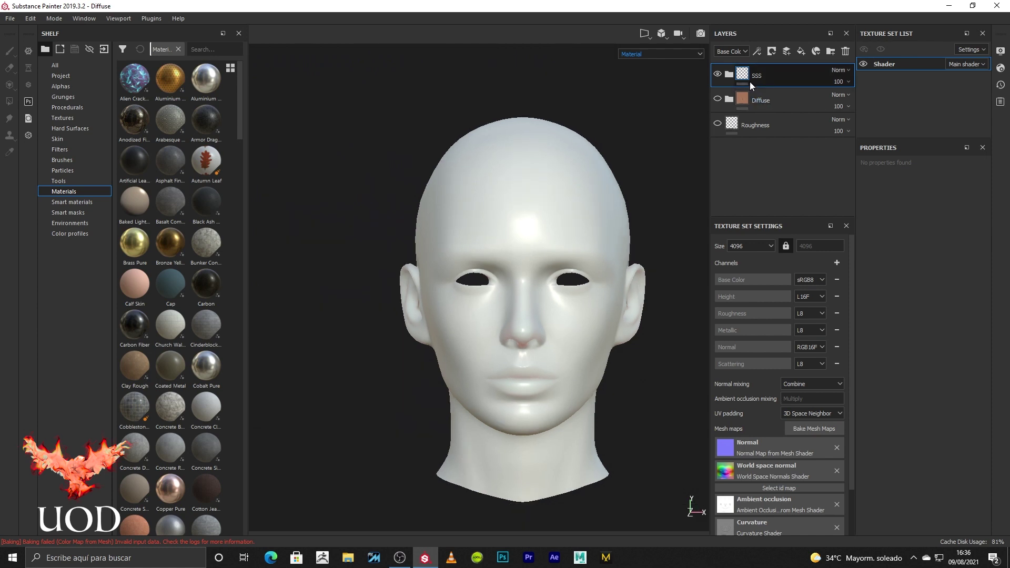
left_click_drag(636, 147, 600, 169, "alt")
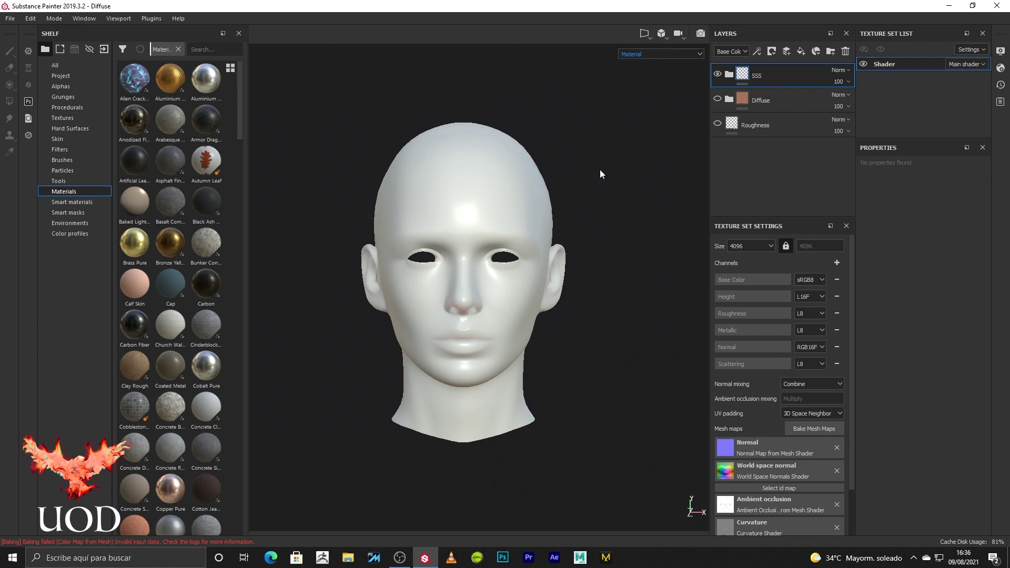
Step: Export the Shader texture set's maps, then open hellen_Shader_Scattering.tif from the export folder
left_click(8, 19)
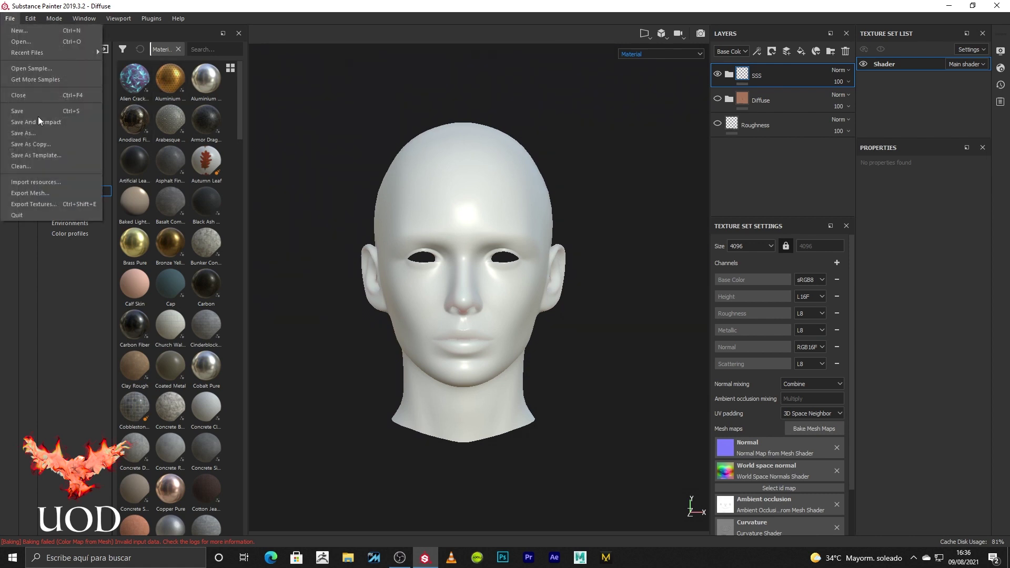
left_click(48, 205)
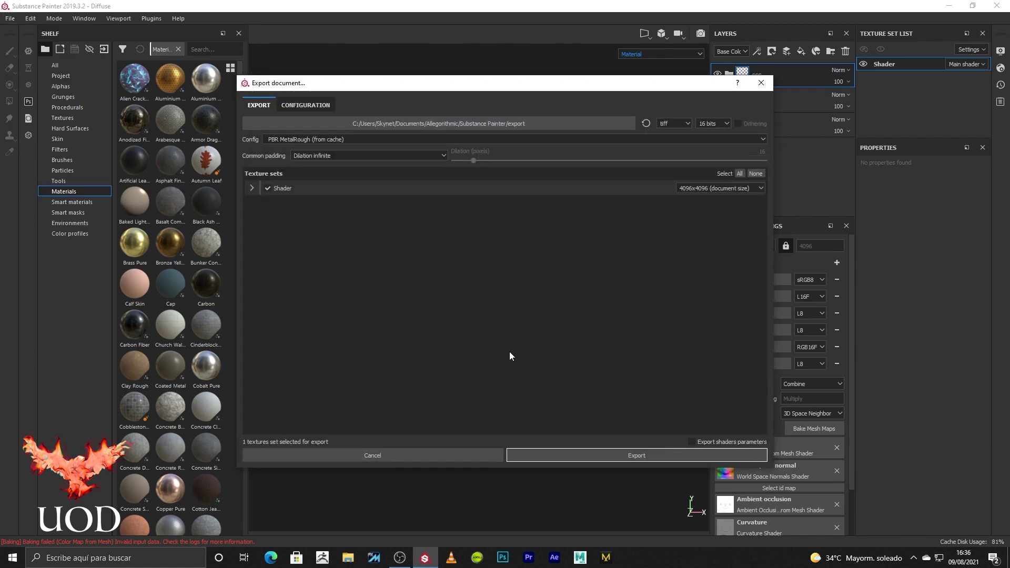
left_click(251, 189)
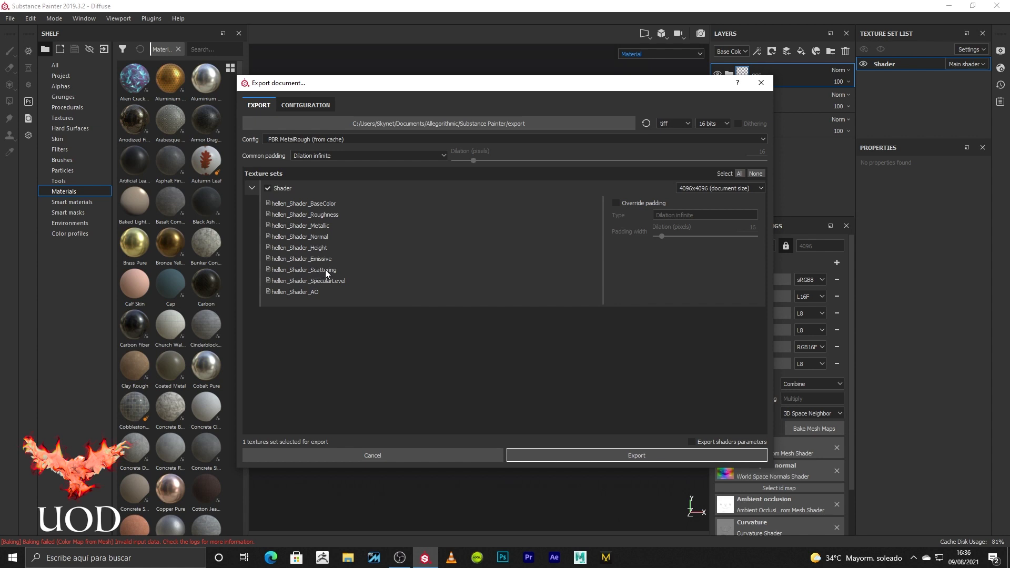
left_click(626, 453)
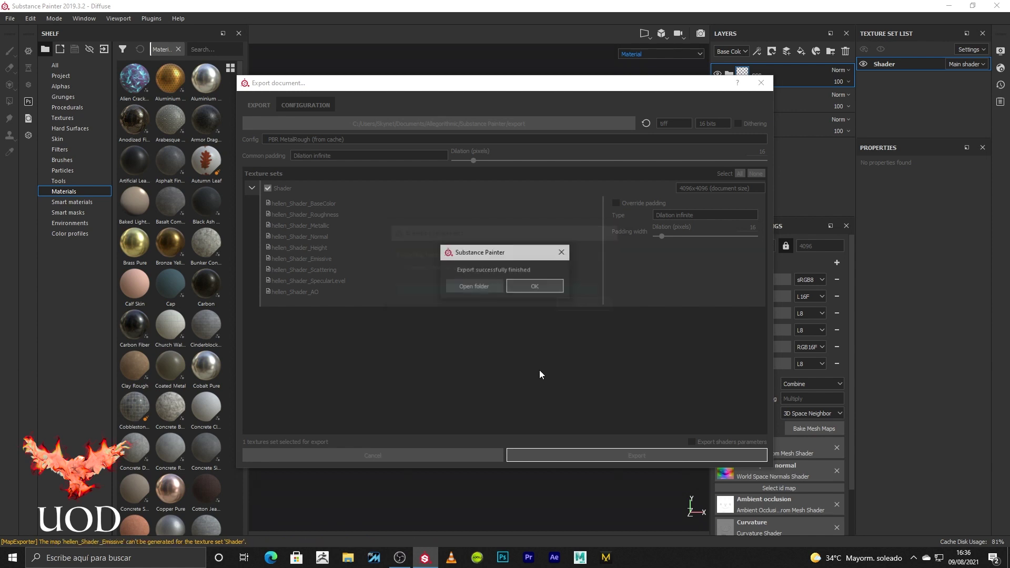
left_click(475, 283)
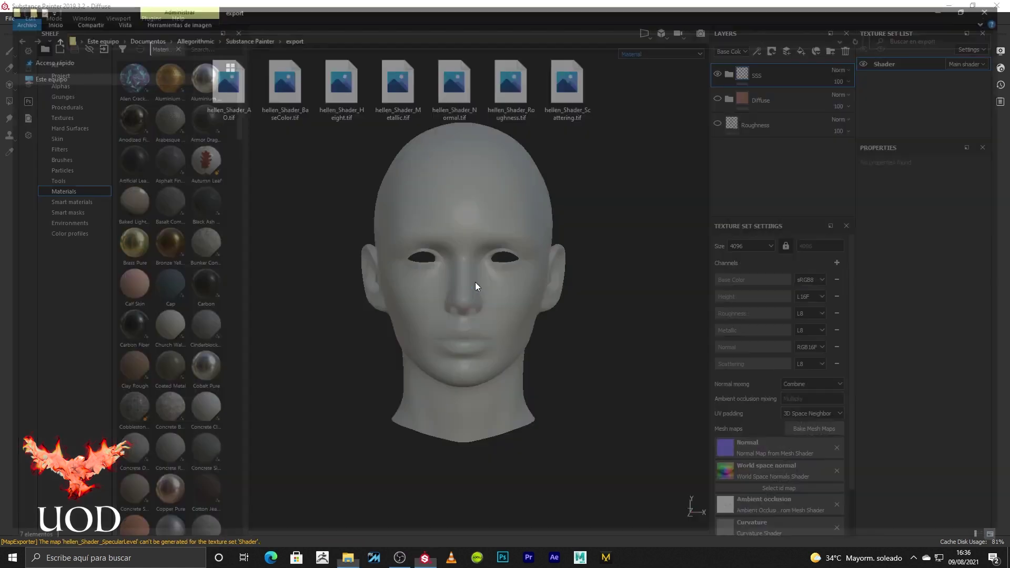
double_click(571, 110)
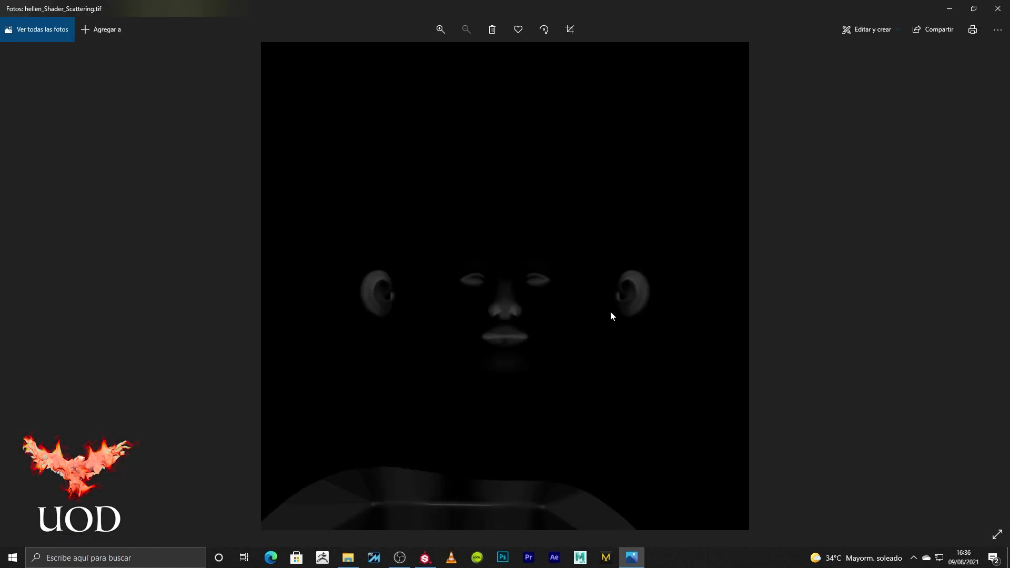
Step: Zoom the scattering map to 45%, then close Photos and the export folder window
scroll(453, 321, "up", 2)
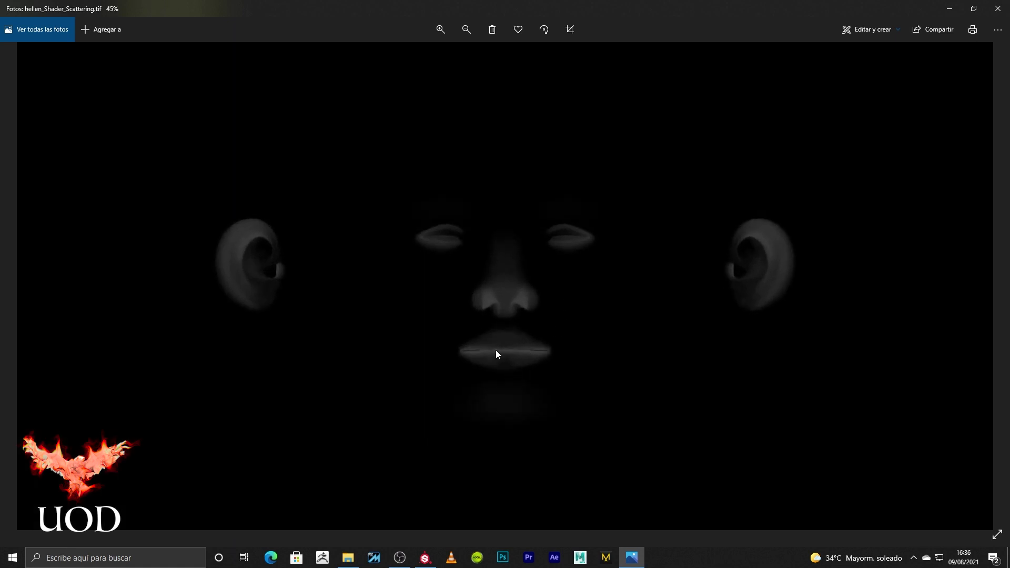
left_click(998, 8)
left_click(997, 5)
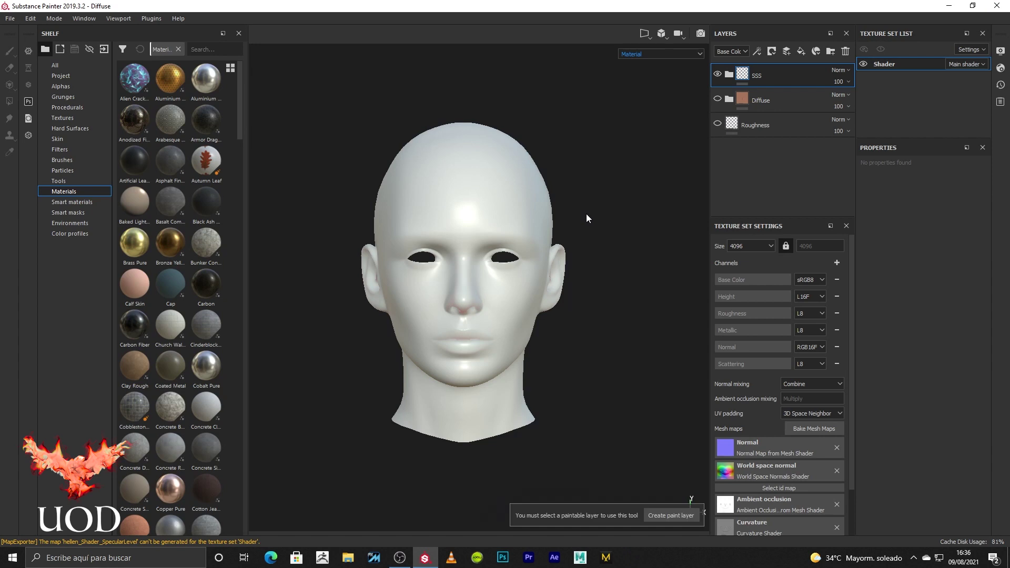
Step: Unhide the Diffuse and Roughness layers and frame the head in the viewport
left_click(716, 98)
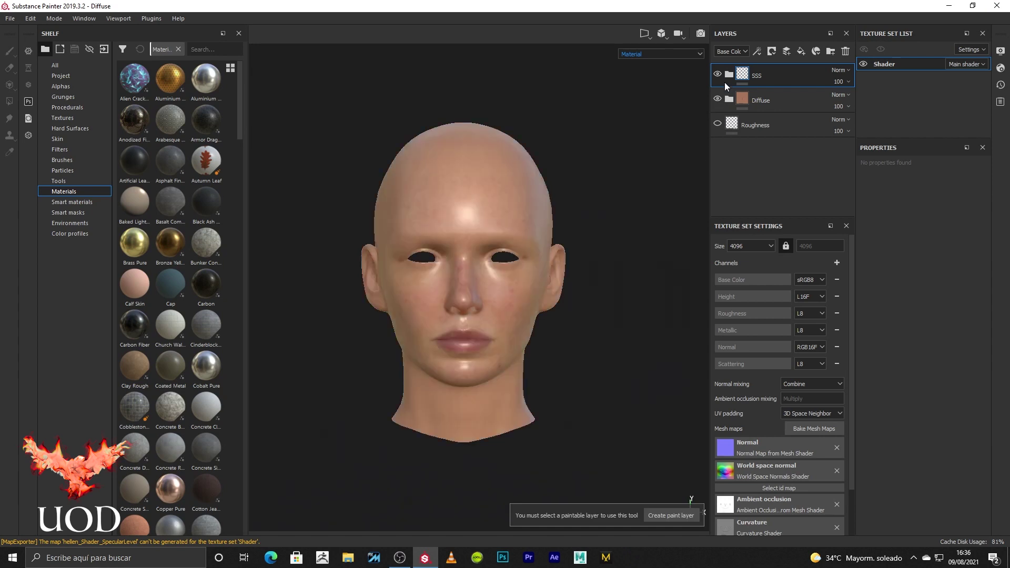
left_click(717, 124)
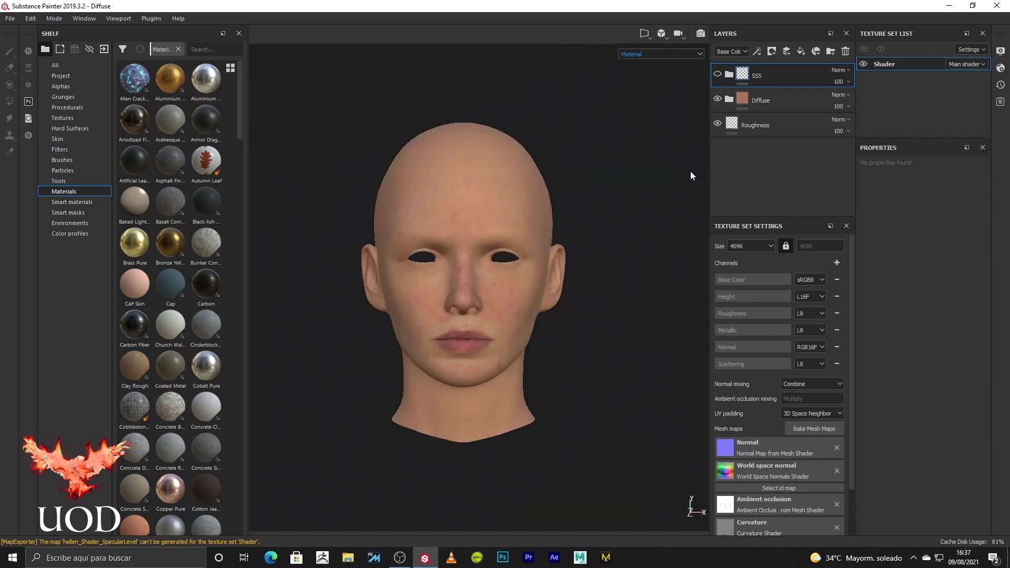
scroll(558, 221, "up", 4)
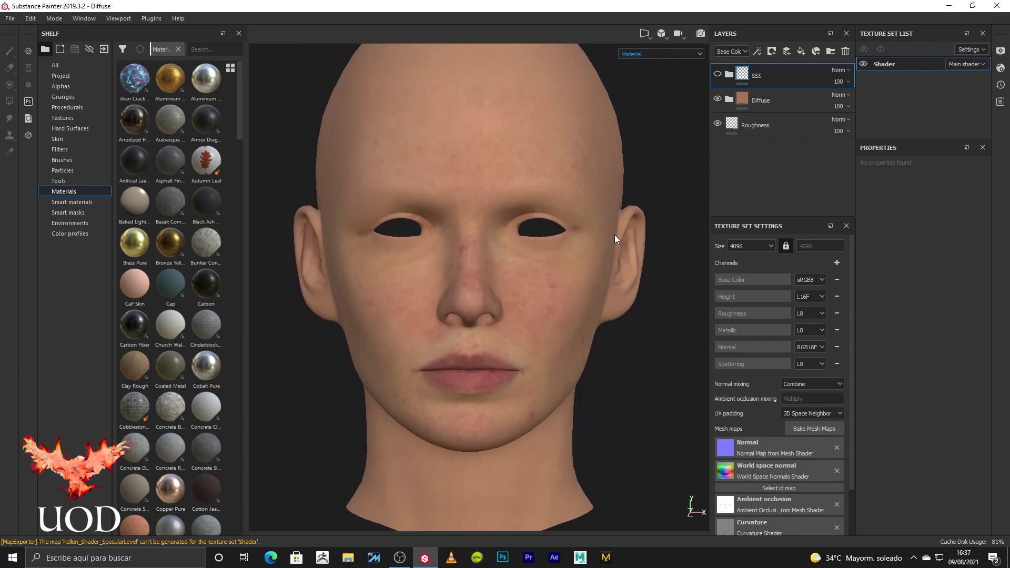
key("f")
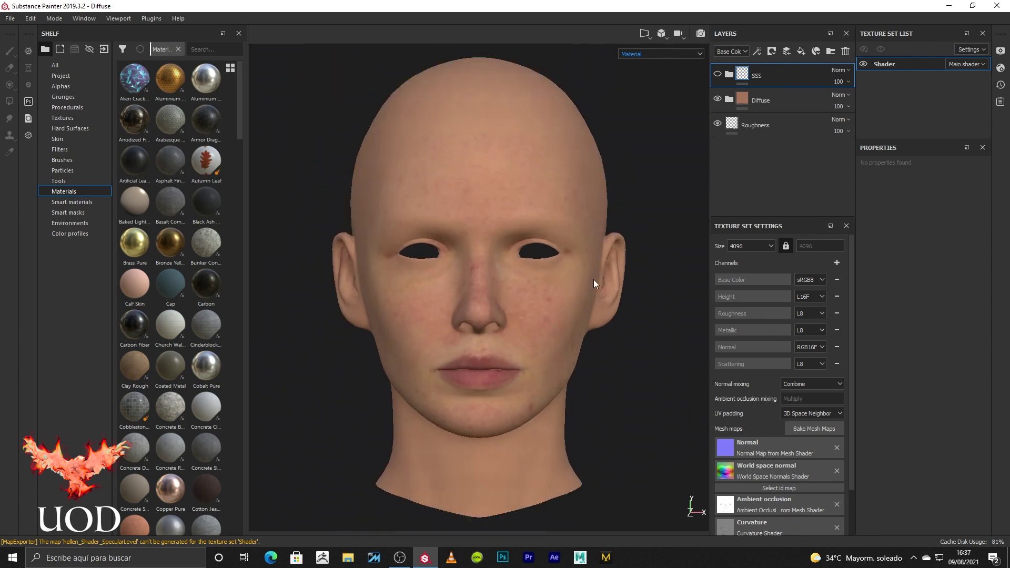